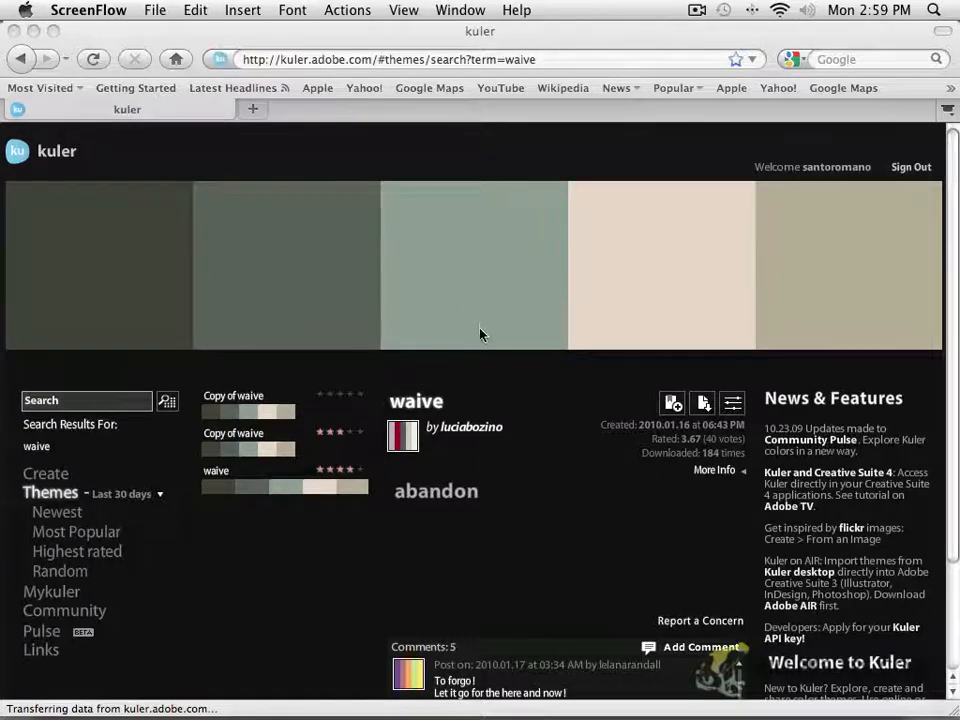
# Open the waive theme for editing and select its third, fourth and fifth swatches to locate them on the colour wheel
pyautogui.click(735, 410)
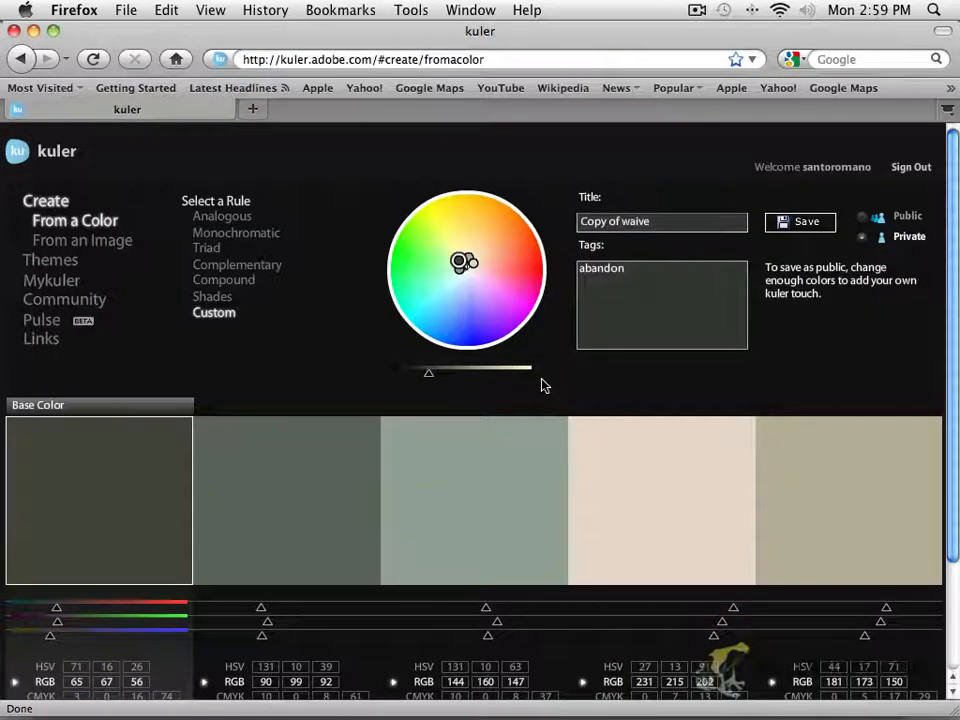
pyautogui.click(467, 506)
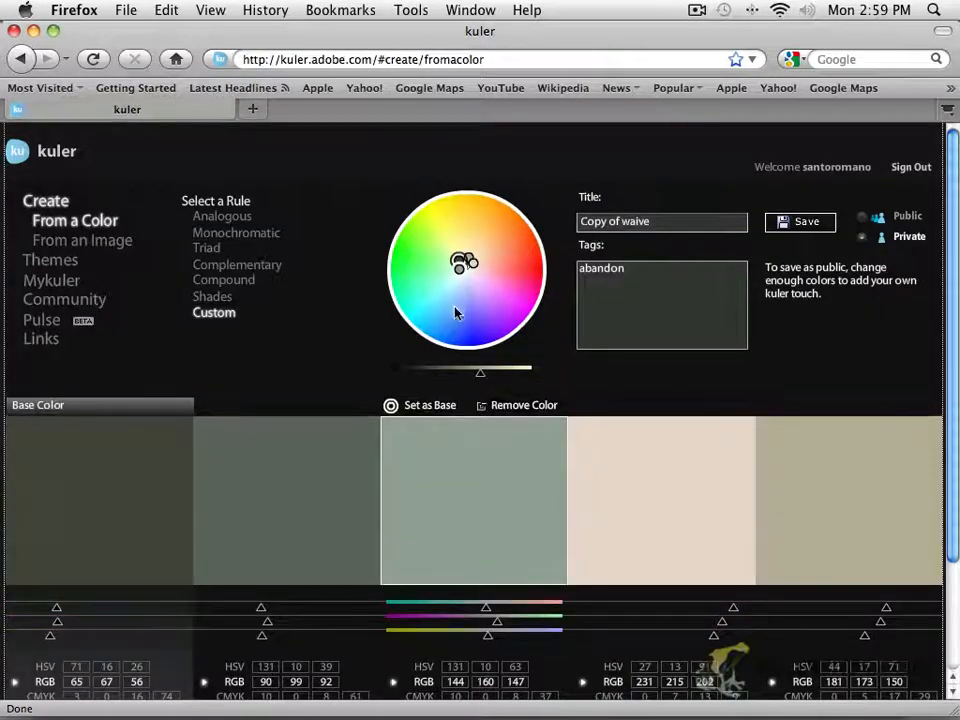
pyautogui.click(729, 506)
pyautogui.click(831, 506)
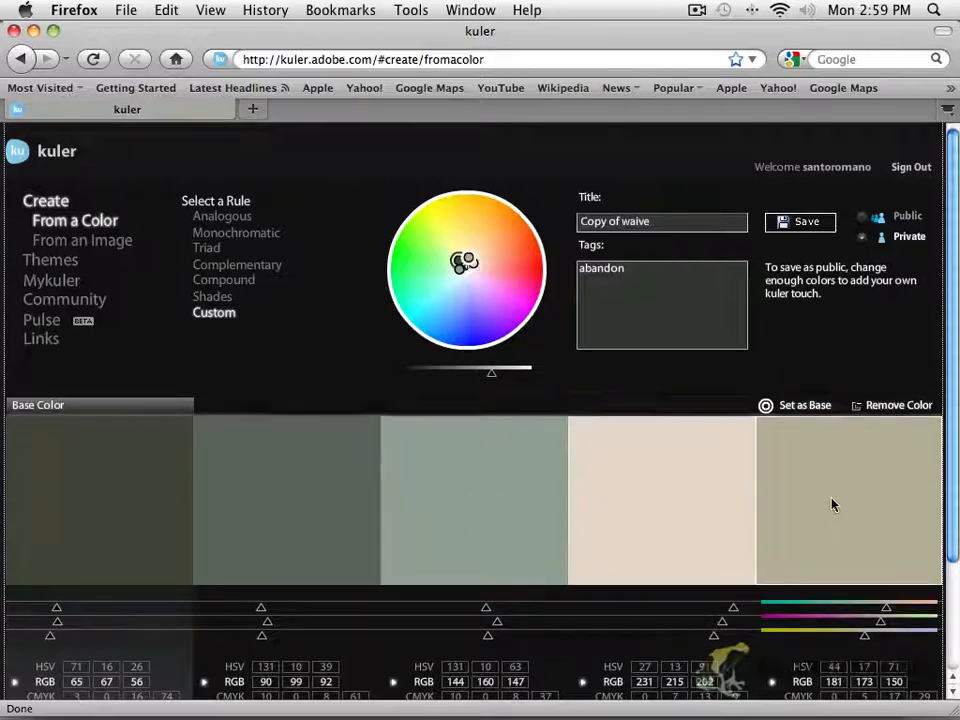
pyautogui.click(433, 519)
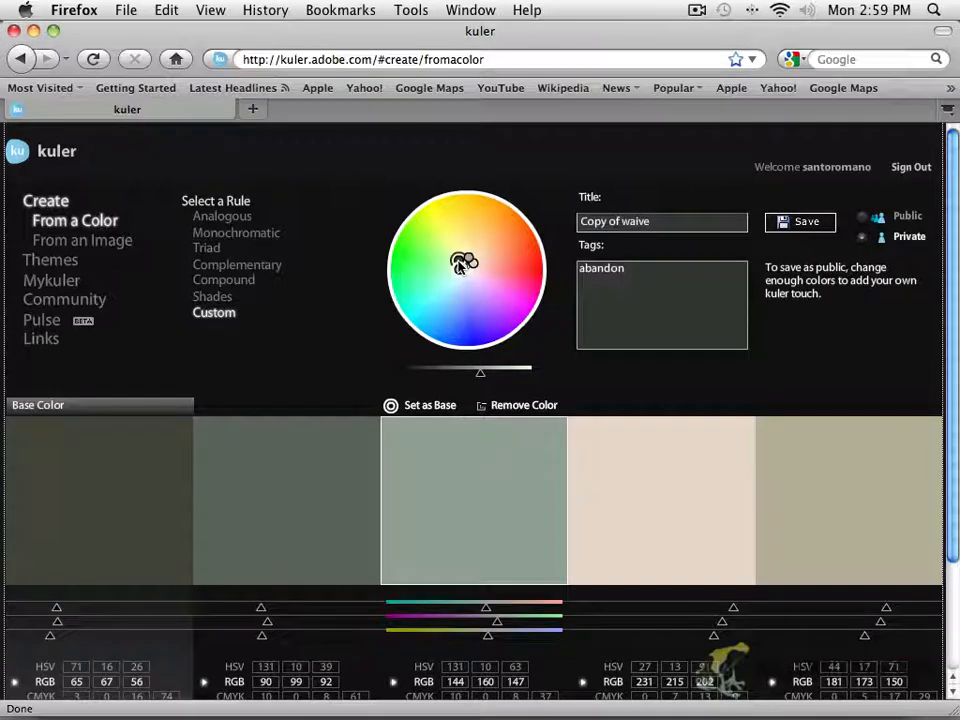
# Try the Analogous rule with the third colour shifted to a dark green, and the Monochromatic rule
pyautogui.click(214, 217)
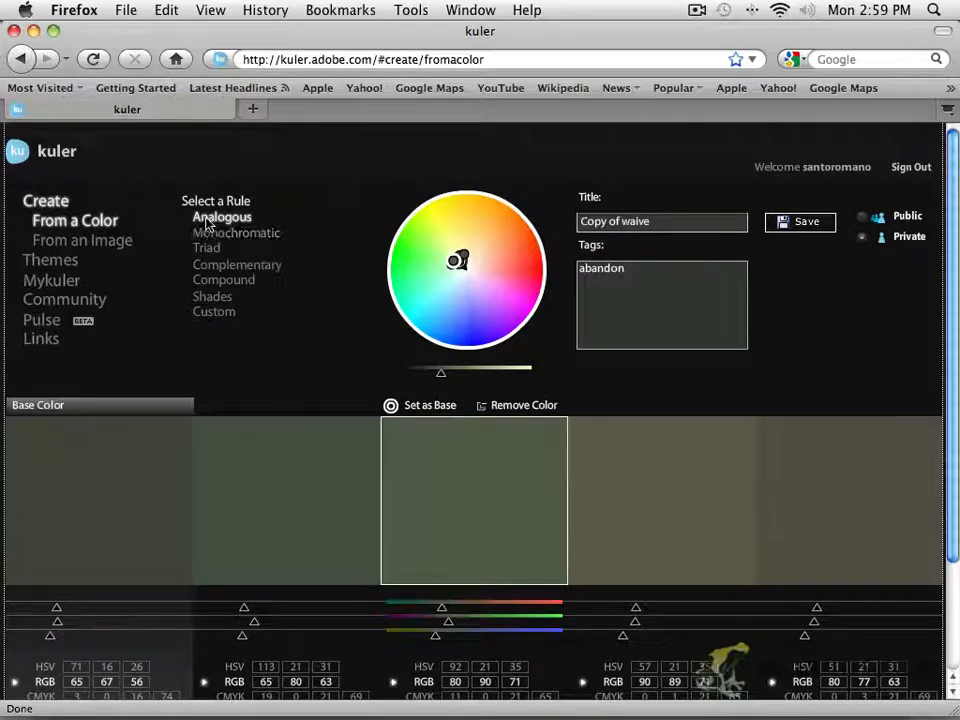
pyautogui.moveTo(455, 262)
pyautogui.mouseDown()
pyautogui.moveTo(400, 289)
pyautogui.moveTo(410, 280)
pyautogui.mouseUp()
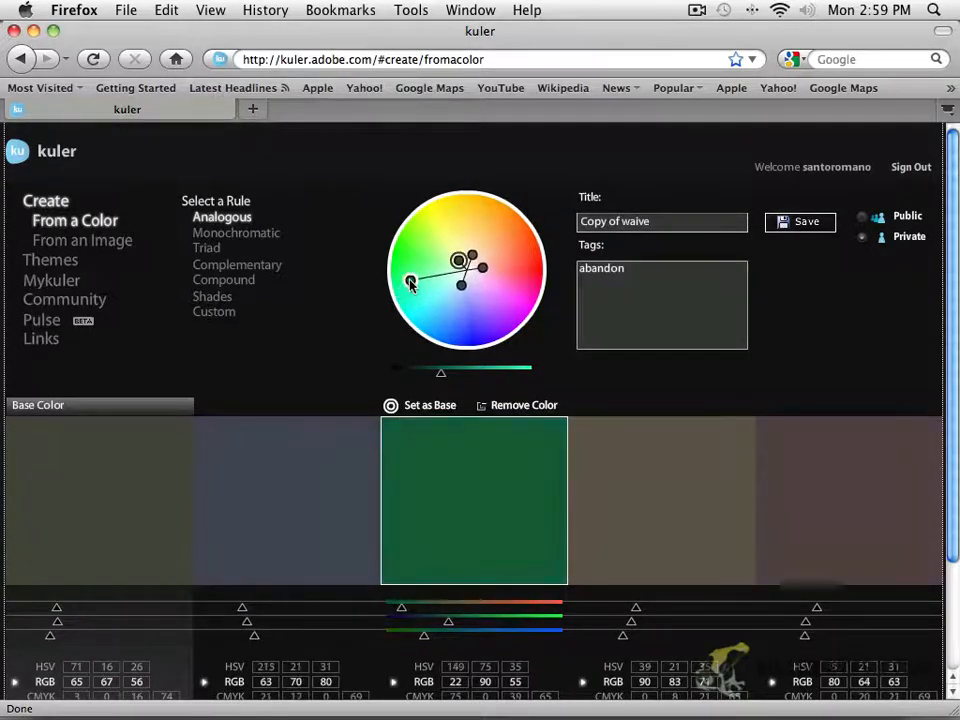
pyautogui.click(210, 233)
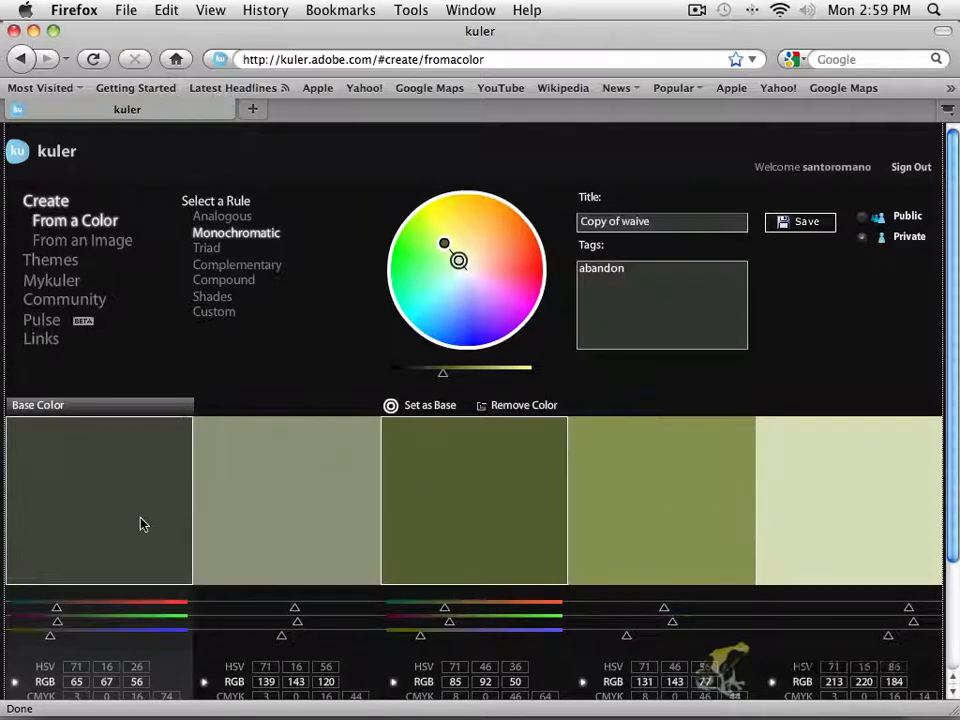
# Apply the Triad rule and shift the base colour to a more saturated olive, about RGB 67, 65, 27
pyautogui.click(216, 249)
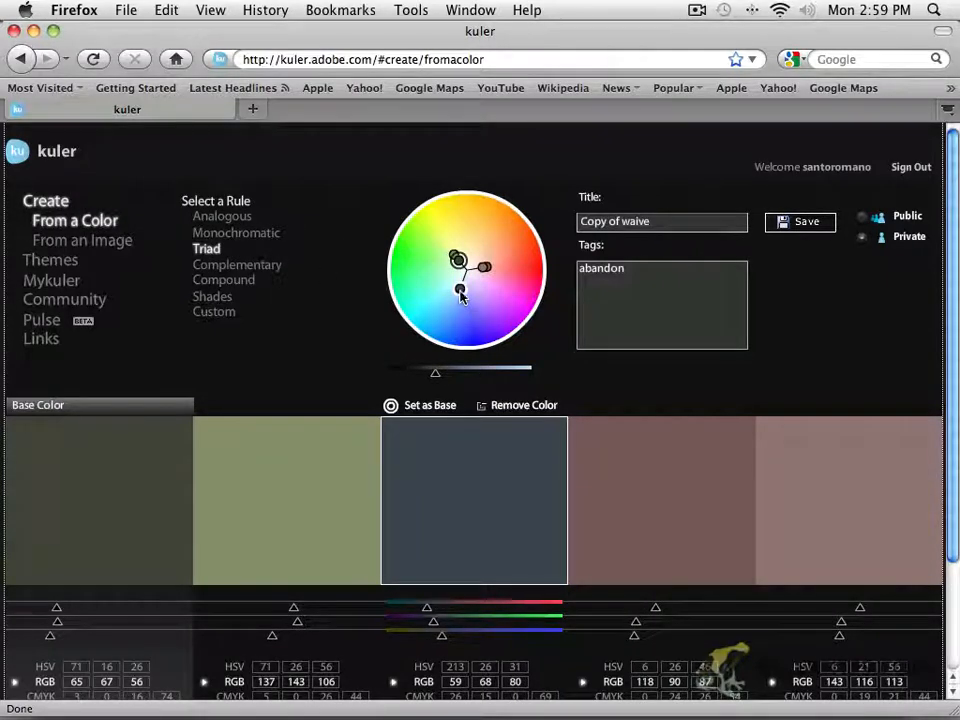
pyautogui.moveTo(461, 293)
pyautogui.mouseDown()
pyautogui.moveTo(454, 332)
pyautogui.moveTo(434, 294)
pyautogui.moveTo(450, 302)
pyautogui.moveTo(460, 263)
pyautogui.moveTo(441, 240)
pyautogui.moveTo(448, 225)
pyautogui.mouseUp()
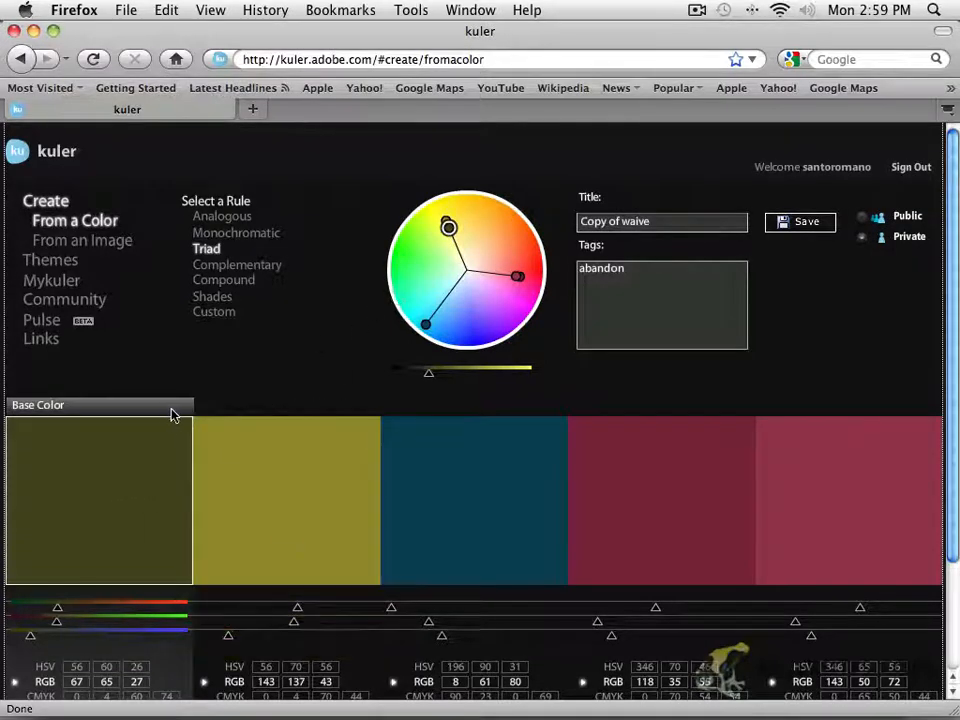
# Set the dark blue swatch as the base colour and change it to a bright golden yellow, about RGB 217, 179, 35
pyautogui.click(336, 420)
pyautogui.click(135, 418)
pyautogui.click(433, 435)
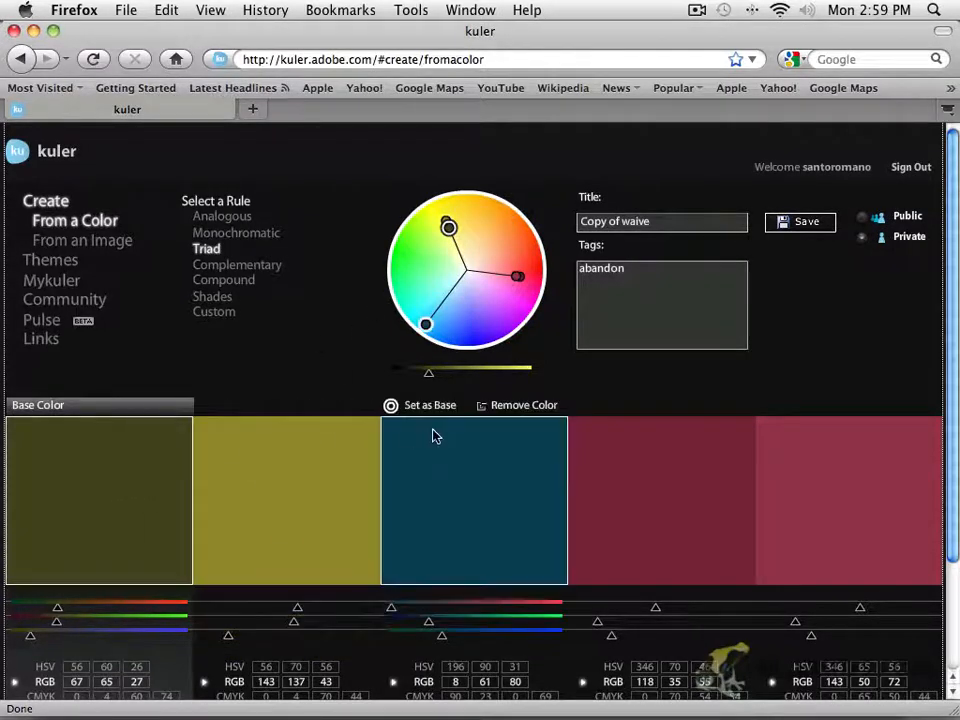
pyautogui.click(390, 405)
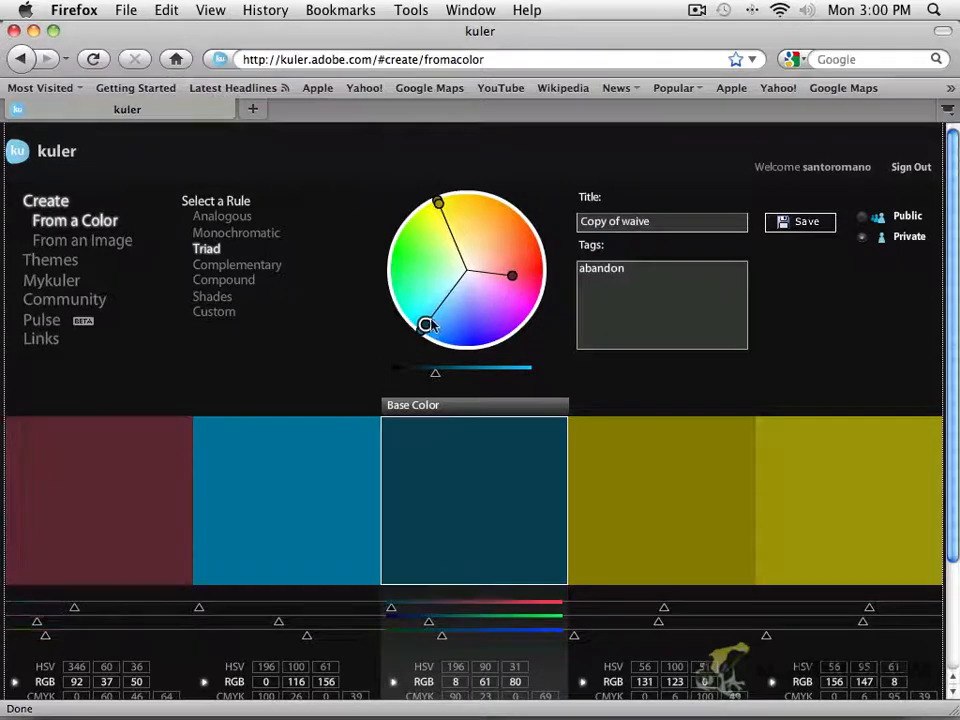
pyautogui.moveTo(423, 324)
pyautogui.mouseDown()
pyautogui.moveTo(463, 197)
pyautogui.moveTo(461, 218)
pyautogui.moveTo(465, 205)
pyautogui.mouseUp()
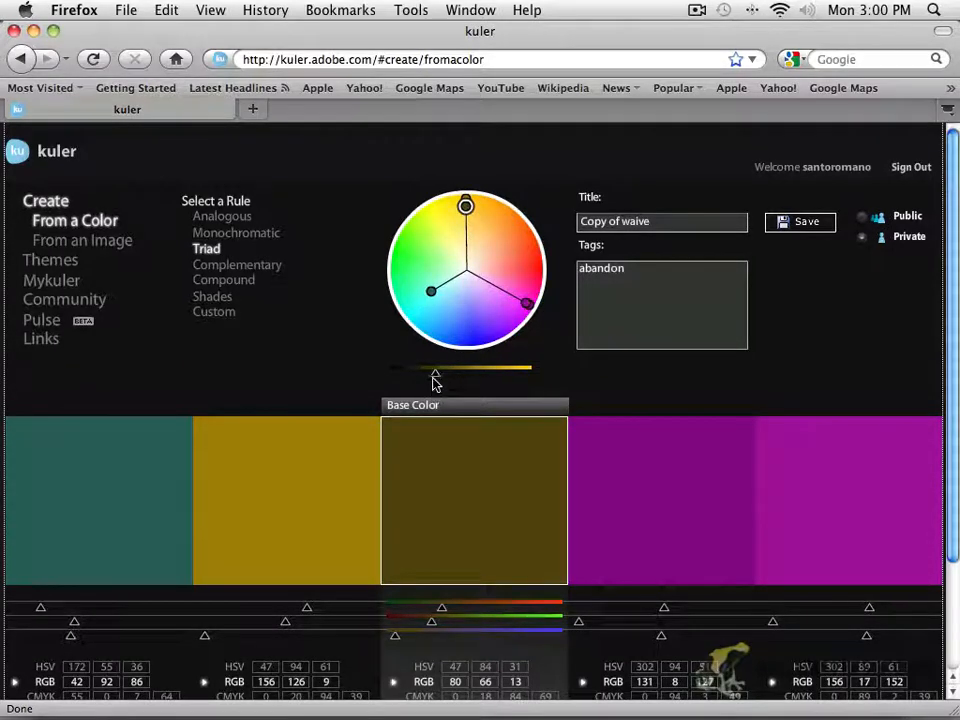
pyautogui.moveTo(436, 377); pyautogui.dragTo(511, 378)
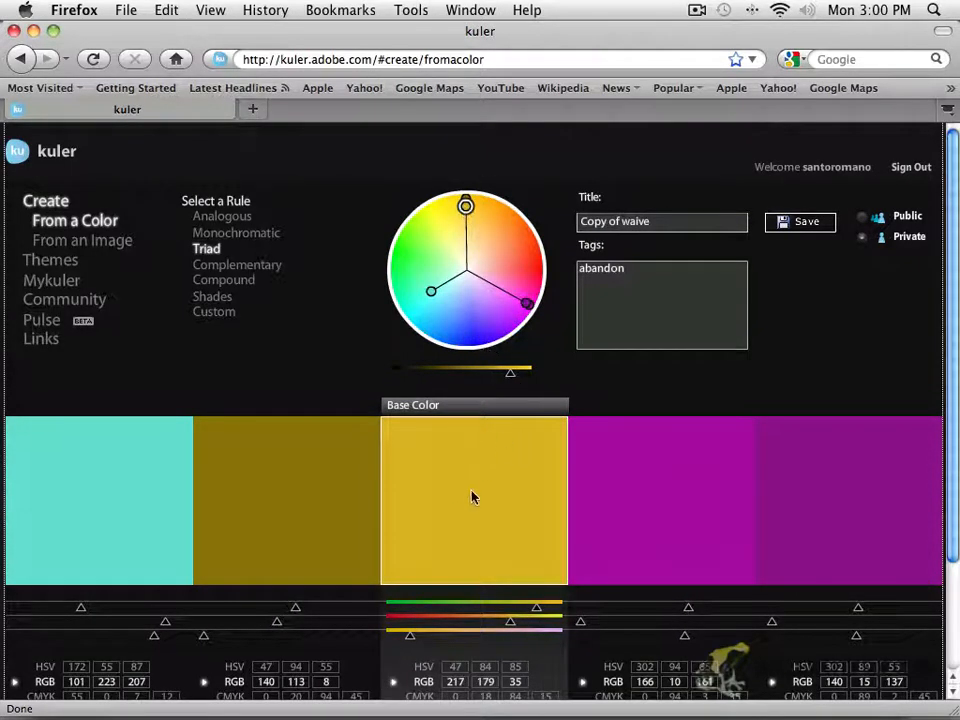
# Saturate the triad's turquoise to about RGB 34, 223, 194, and mute the fifth swatch's purple and the second swatch's dark gold
pyautogui.moveTo(431, 291); pyautogui.dragTo(413, 310)
pyautogui.moveTo(527, 304)
pyautogui.mouseDown()
pyautogui.moveTo(500, 303)
pyautogui.moveTo(503, 292)
pyautogui.mouseUp()
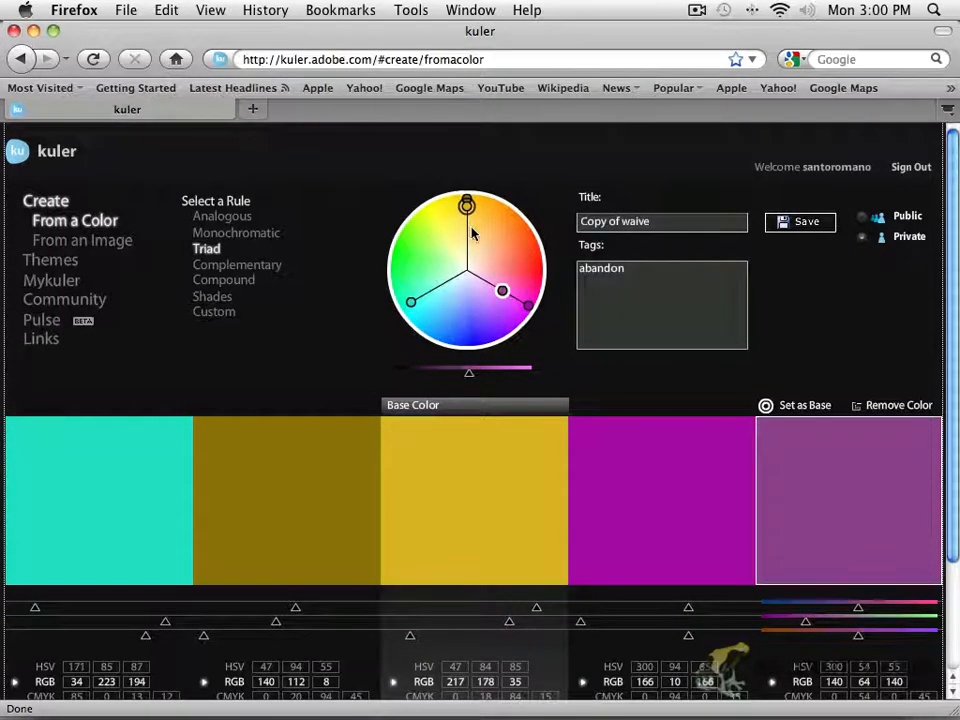
pyautogui.moveTo(469, 208); pyautogui.dragTo(466, 242)
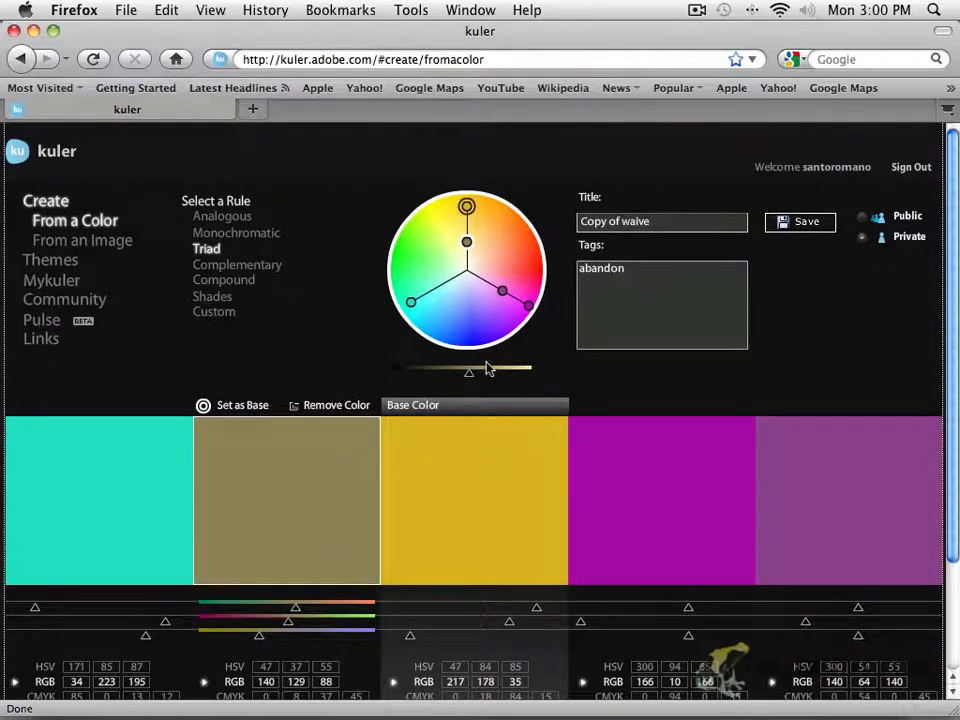
# Try the Complementary rule, rotating the colours to a red and green pairing and back to yellow and blue
pyautogui.click(225, 266)
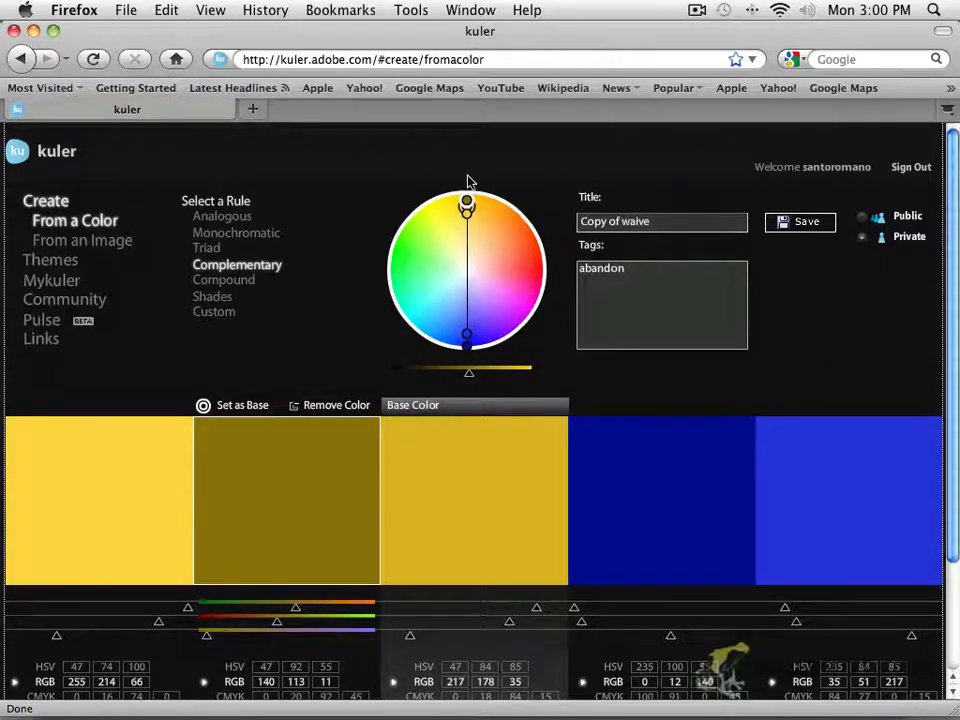
pyautogui.moveTo(468, 208); pyautogui.dragTo(533, 274)
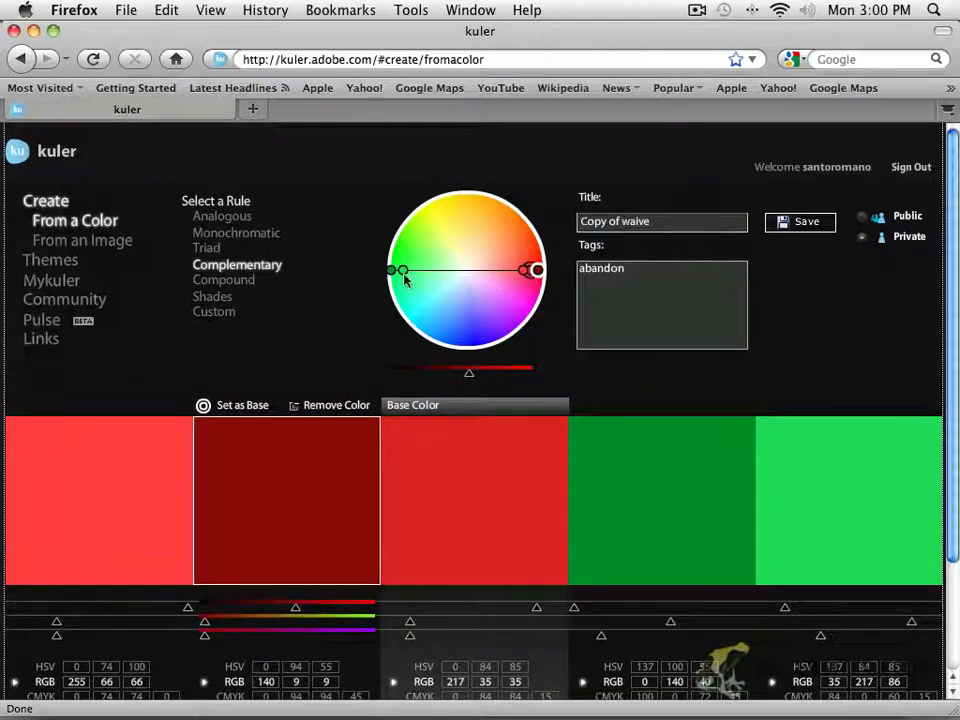
pyautogui.moveTo(536, 269)
pyautogui.mouseDown()
pyautogui.moveTo(493, 204)
pyautogui.moveTo(457, 199)
pyautogui.moveTo(467, 198)
pyautogui.mouseUp()
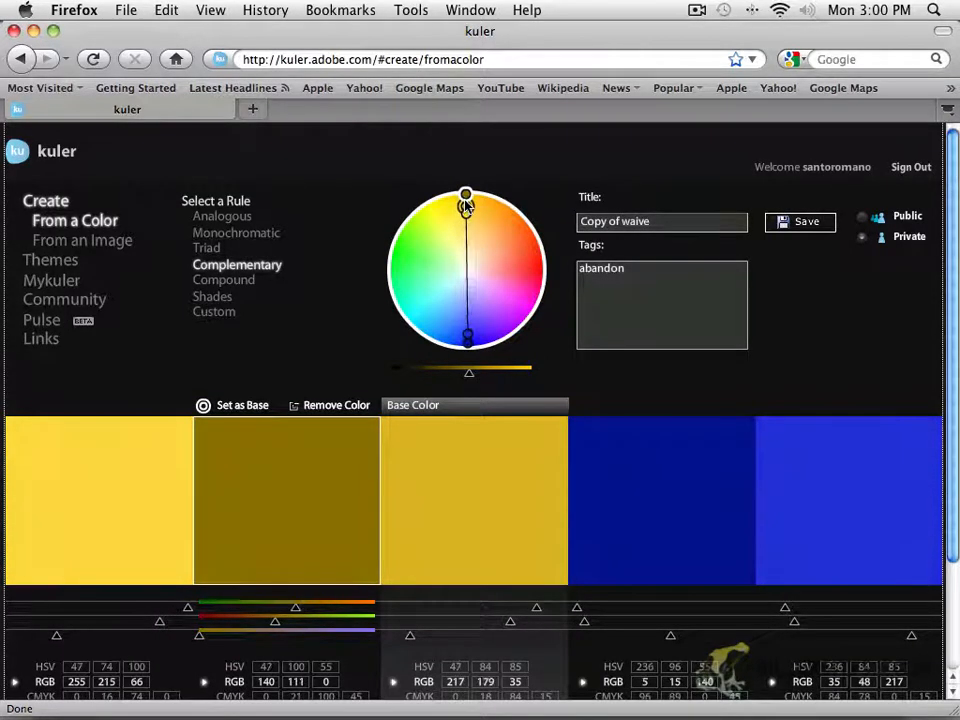
# Try the Compound, Triad and Monochromatic rules on the golden base colour
pyautogui.click(249, 287)
pyautogui.scroll(-3, 251, 285)
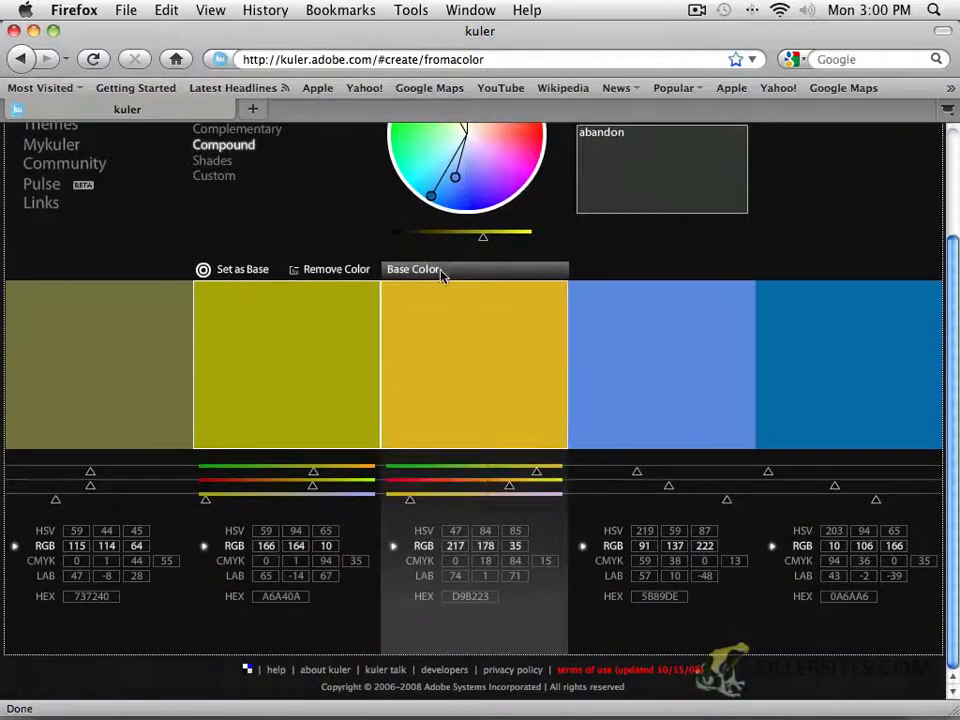
pyautogui.scroll(3, 443, 272)
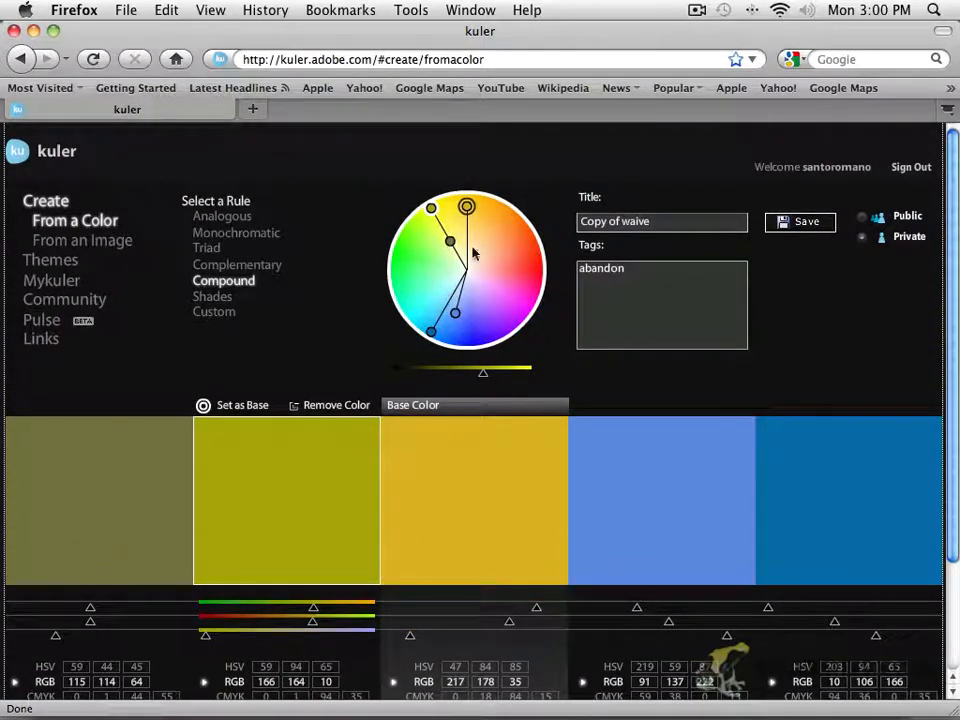
pyautogui.click(209, 250)
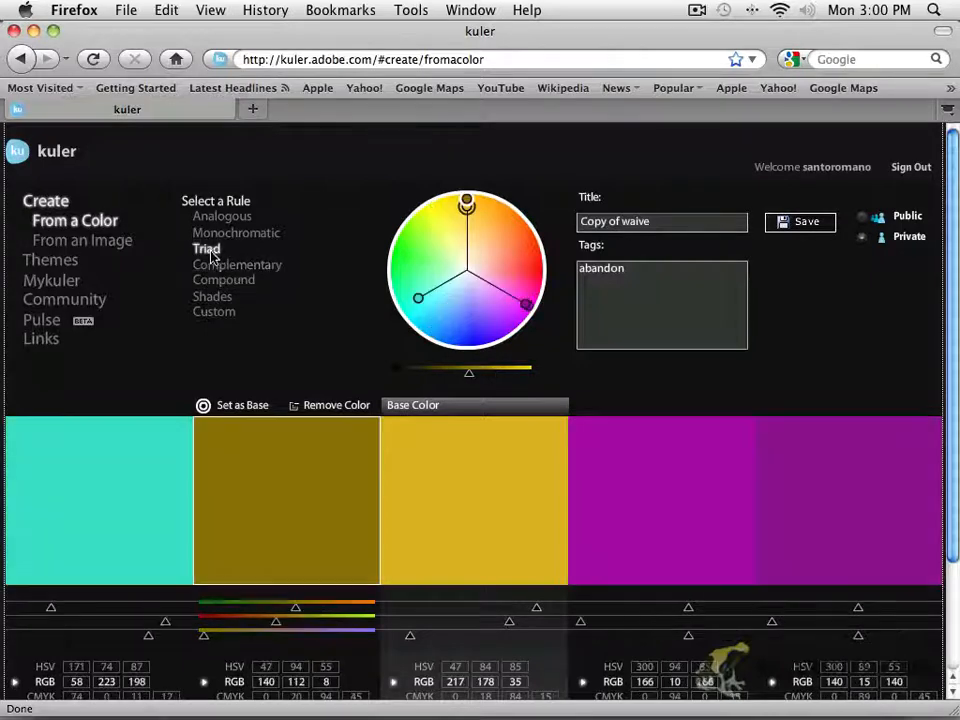
pyautogui.click(225, 232)
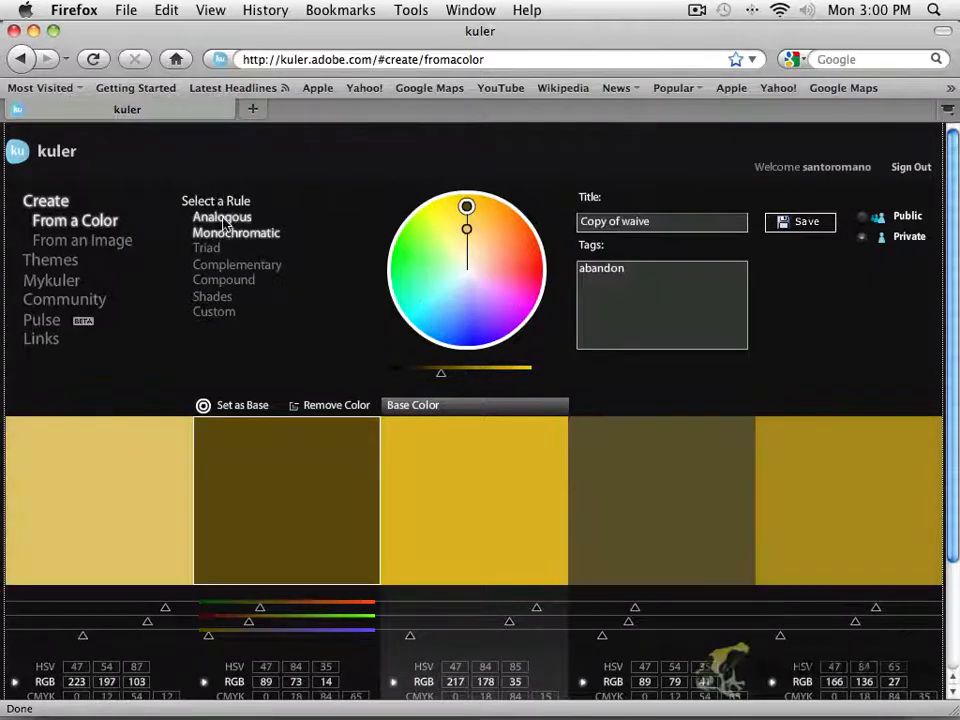
# Apply the Analogous rule and spread its colours widely around the wheel, softening the base to about RGB 217, 184, 77
pyautogui.click(223, 218)
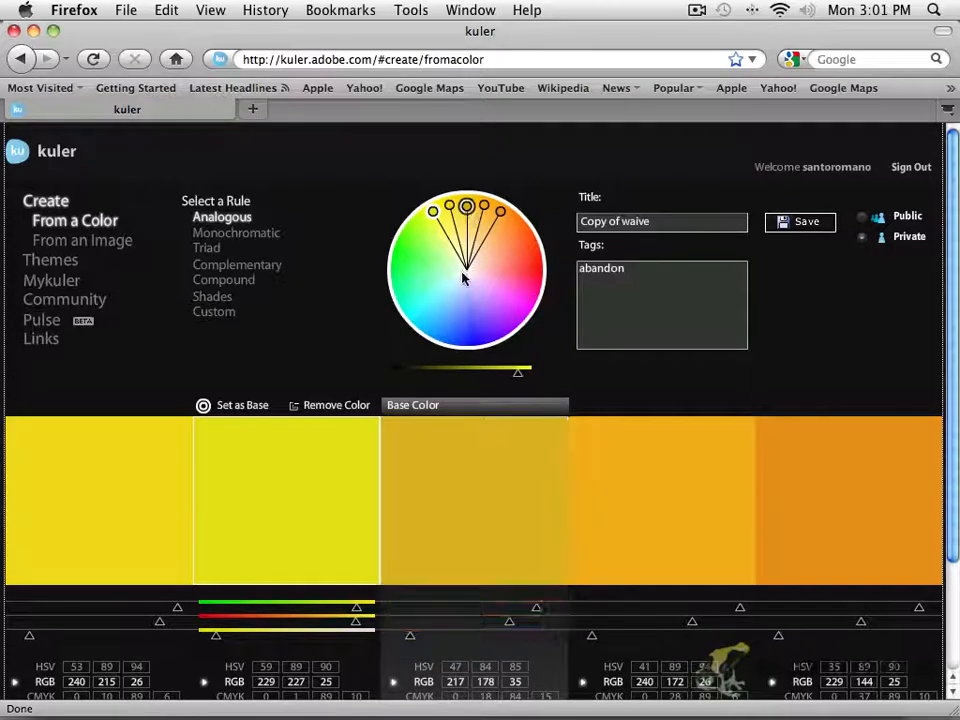
pyautogui.moveTo(468, 210)
pyautogui.mouseDown()
pyautogui.moveTo(470, 235)
pyautogui.moveTo(488, 224)
pyautogui.moveTo(512, 236)
pyautogui.moveTo(512, 268)
pyautogui.moveTo(486, 312)
pyautogui.moveTo(512, 300)
pyautogui.moveTo(522, 263)
pyautogui.moveTo(505, 252)
pyautogui.mouseUp()
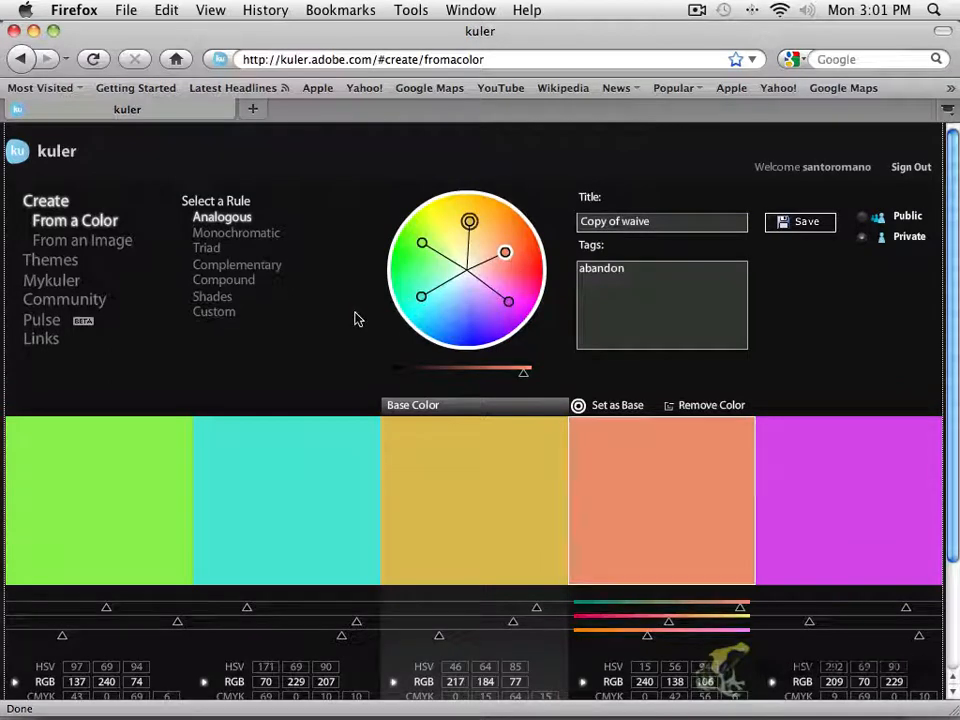
# Start a theme from an image and examine the Colorful palette extracted from the flower photo
pyautogui.click(89, 249)
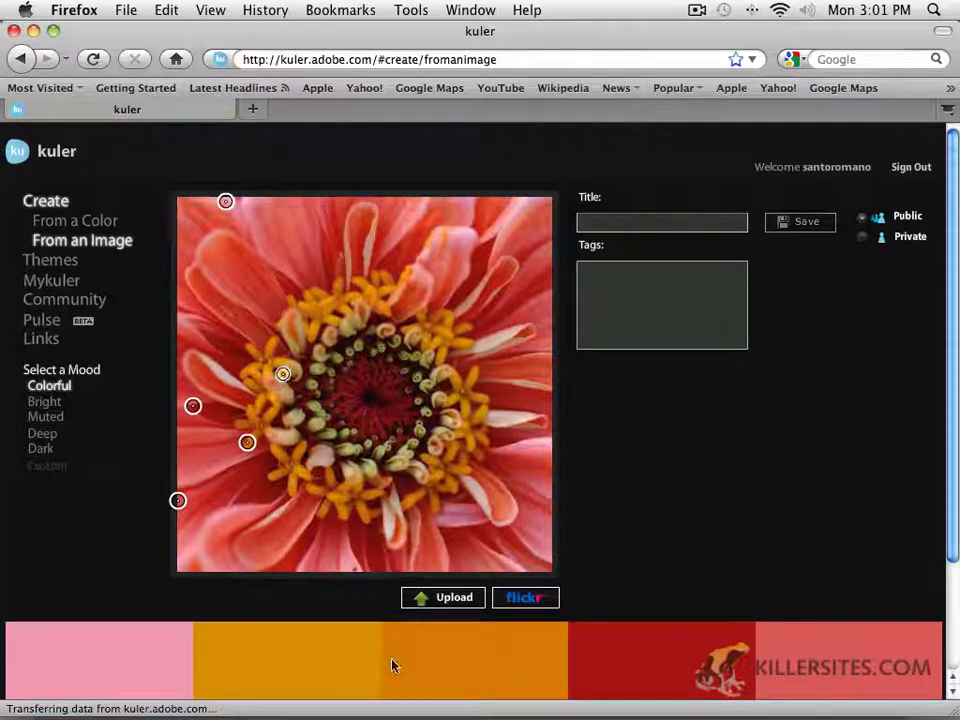
pyautogui.scroll(-3, 722, 441)
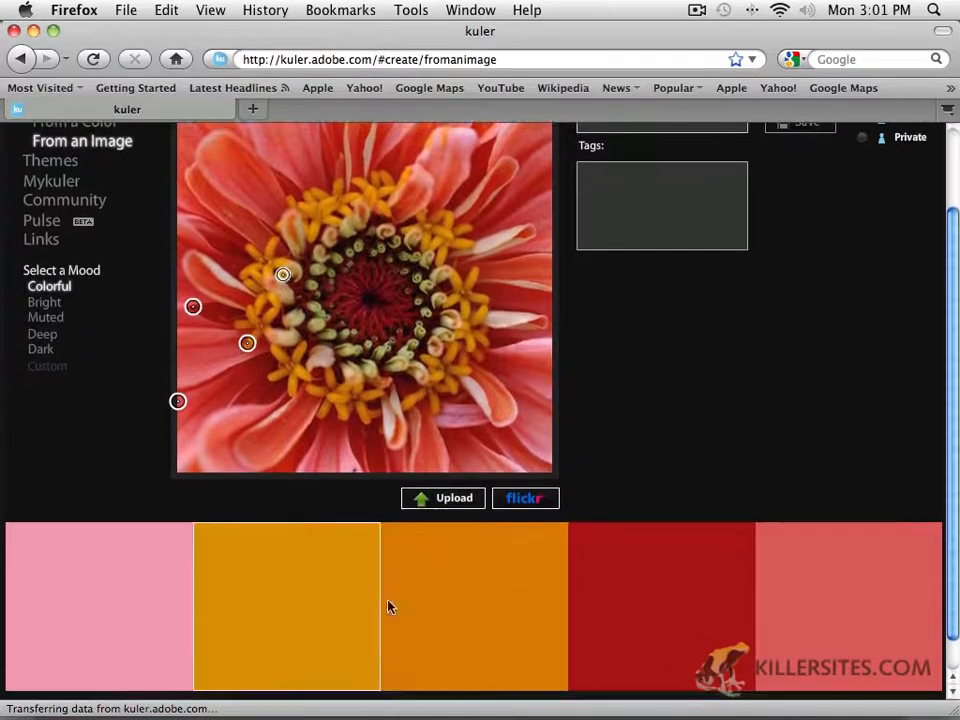
pyautogui.scroll(-1, 410, 612)
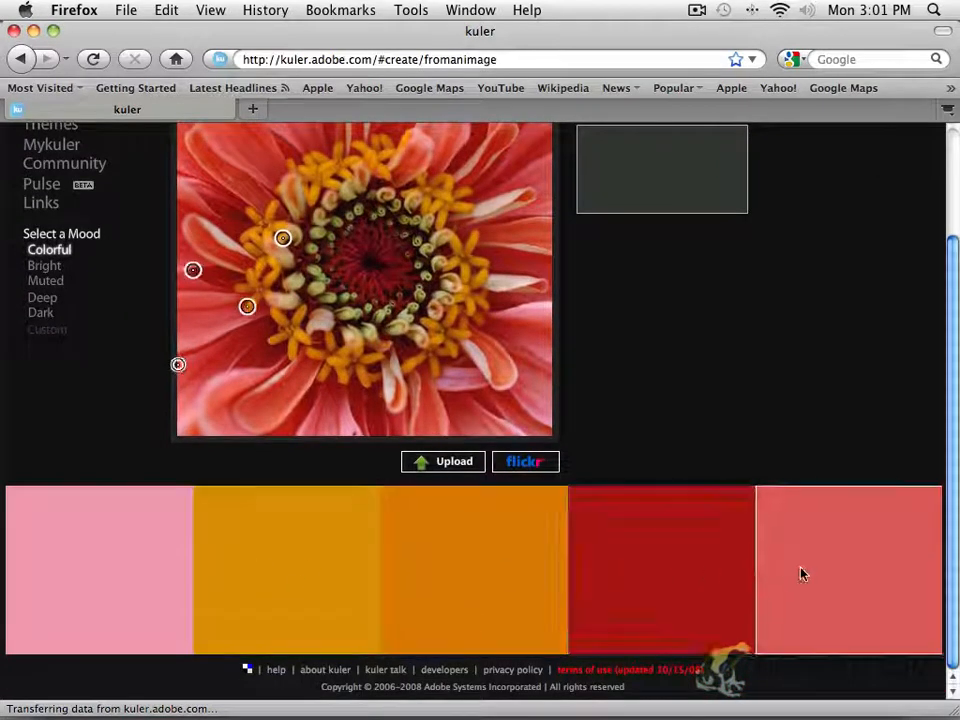
pyautogui.scroll(2, 329, 368)
pyautogui.scroll(1, 329, 368)
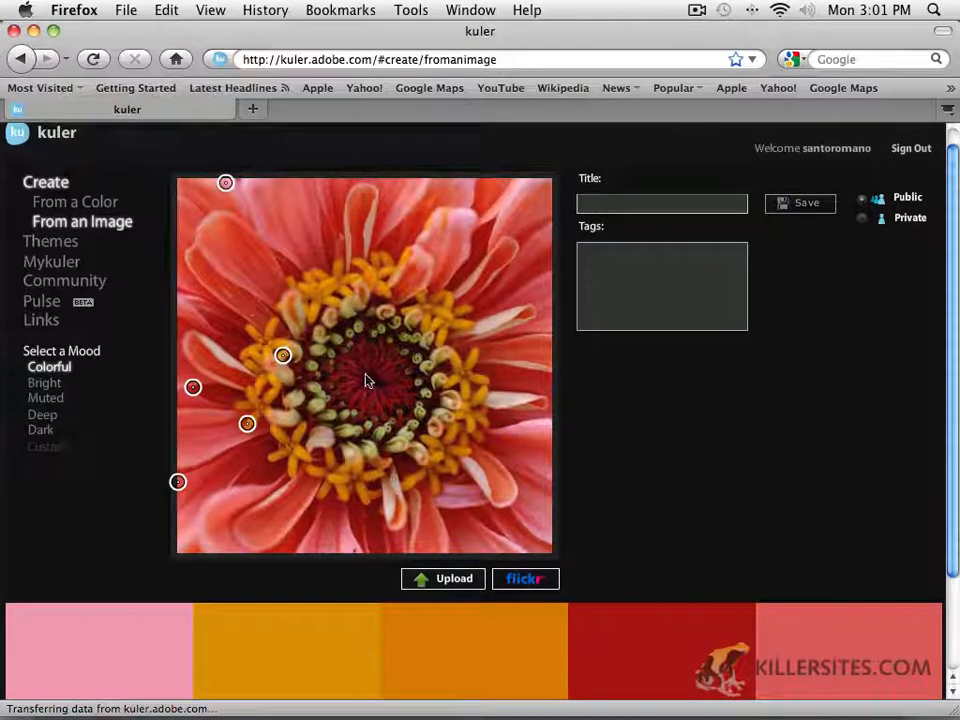
# Try the Bright mood and move the first swatch's sample point onto a dark red area of the petals
pyautogui.click(44, 383)
pyautogui.scroll(-2, 268, 497)
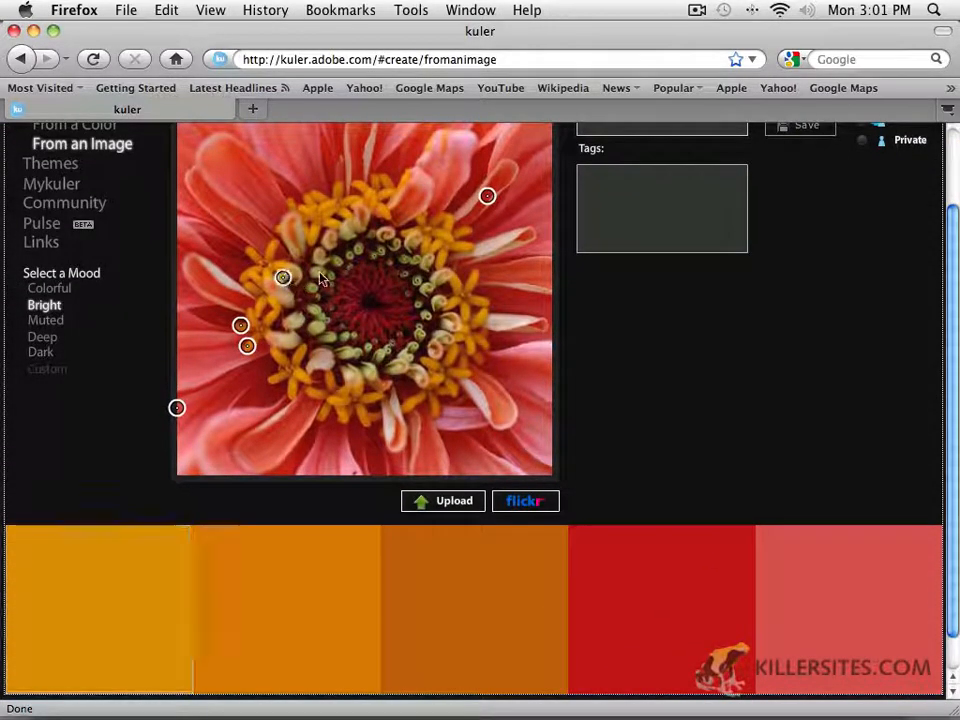
pyautogui.moveTo(286, 280)
pyautogui.mouseDown()
pyautogui.moveTo(294, 253)
pyautogui.moveTo(274, 266)
pyautogui.moveTo(285, 294)
pyautogui.moveTo(281, 357)
pyautogui.moveTo(265, 386)
pyautogui.moveTo(249, 379)
pyautogui.mouseUp()
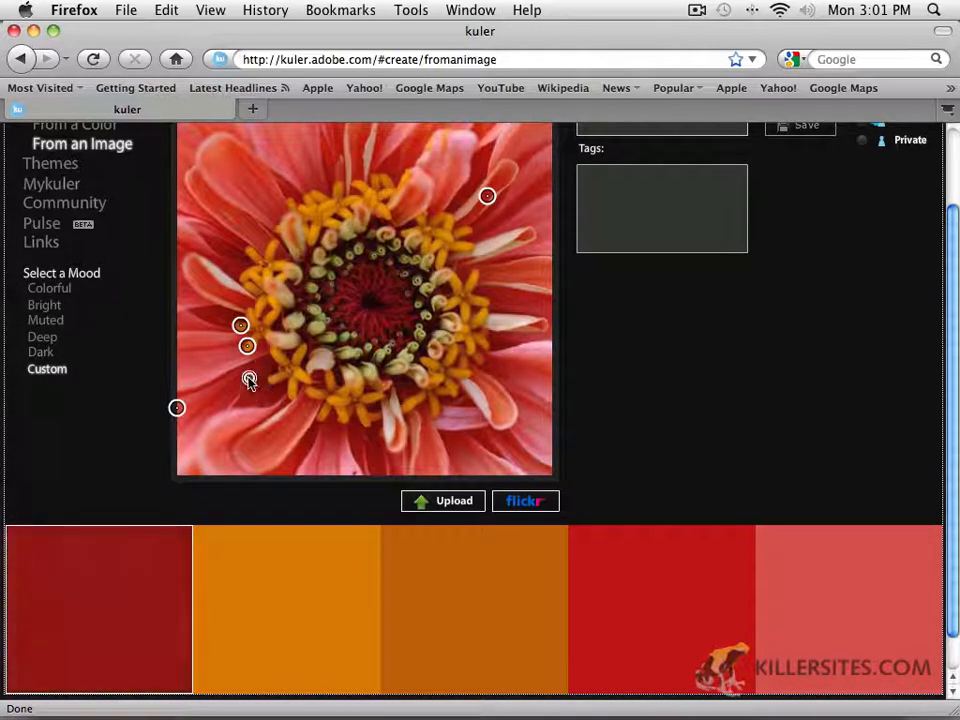
# Try the Deep mood for the flower image, switch to Dark, and review the resulting swatches and the theme's save options
pyautogui.click(45, 322)
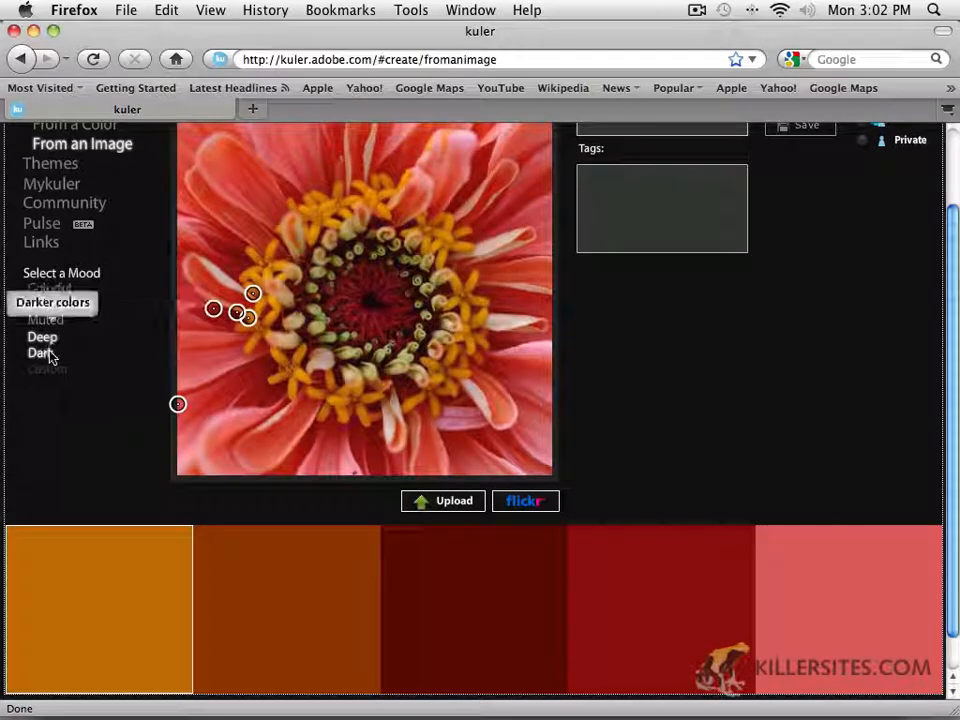
pyautogui.click(47, 363)
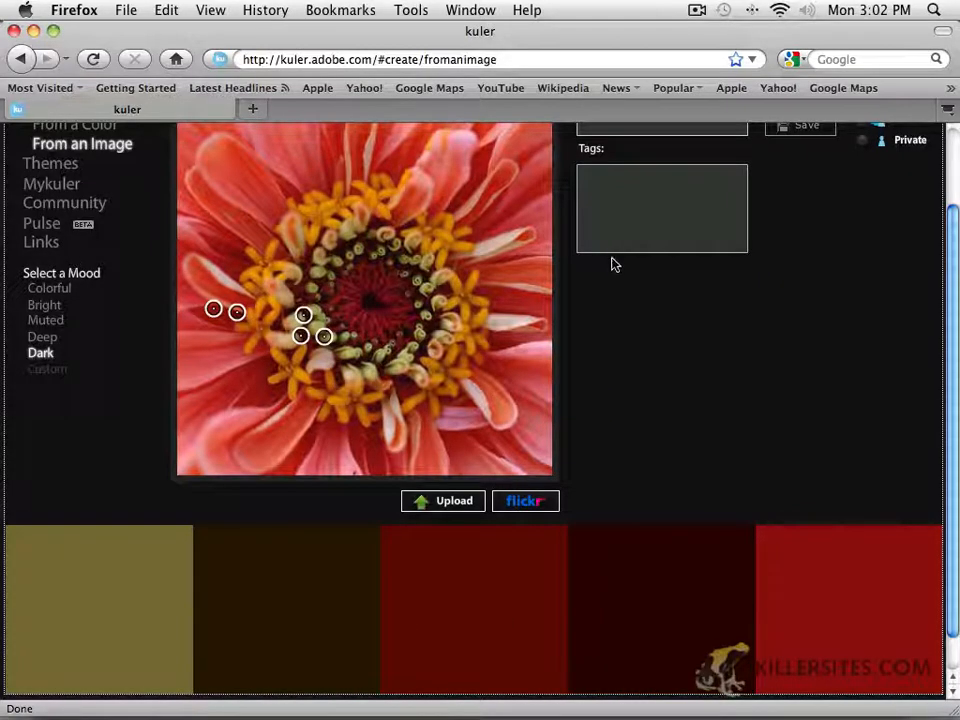
pyautogui.scroll(3, 640, 382)
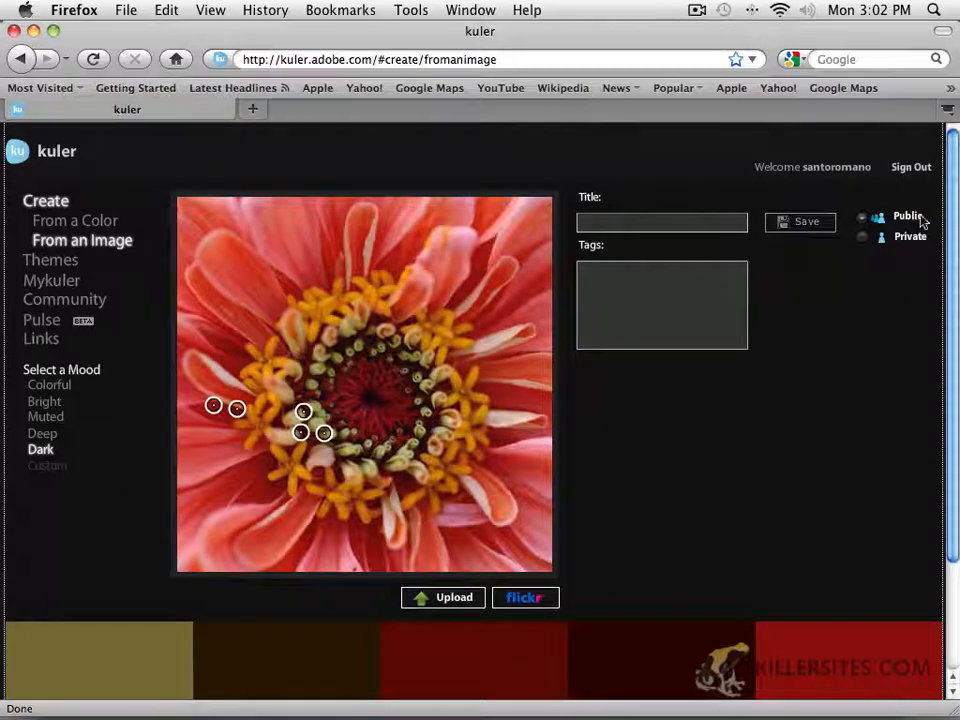
pyautogui.scroll(-3, 355, 651)
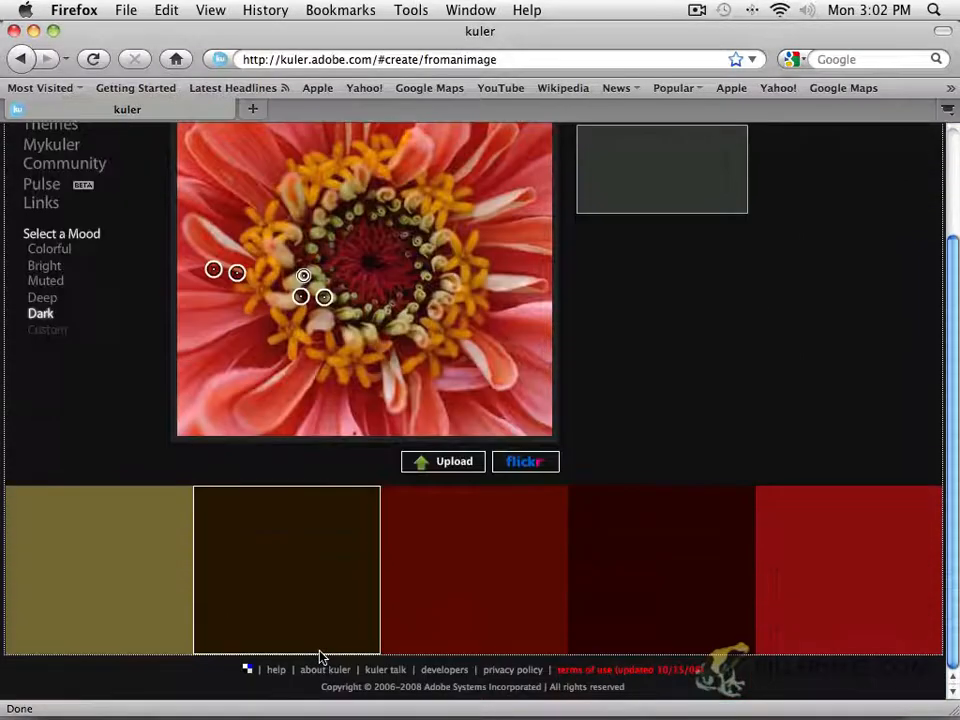
pyautogui.scroll(3, 774, 396)
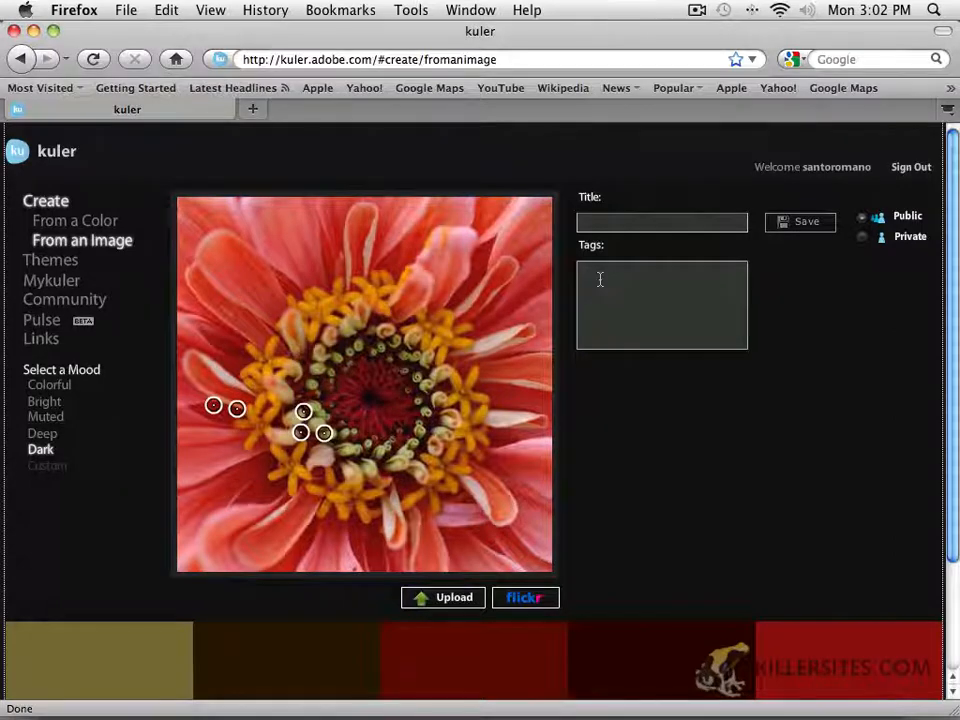
# Switch to Photoshop and start replacing the current swatches, discarding unsaved changes to them
pyautogui.press('super+Tab')
pyautogui.press('super+Tab')
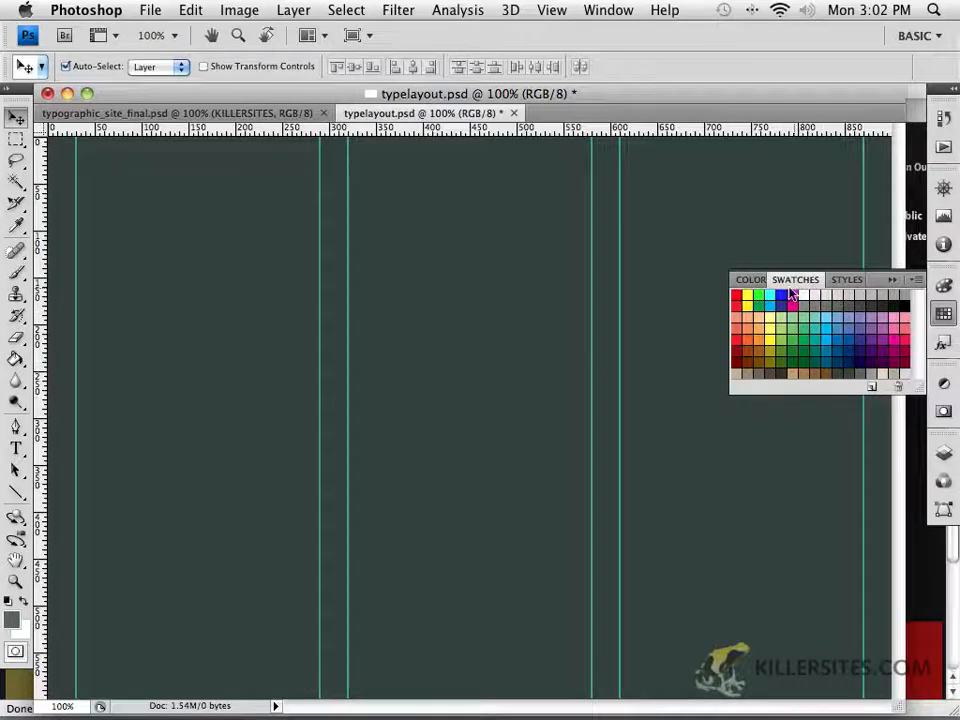
pyautogui.click(918, 288)
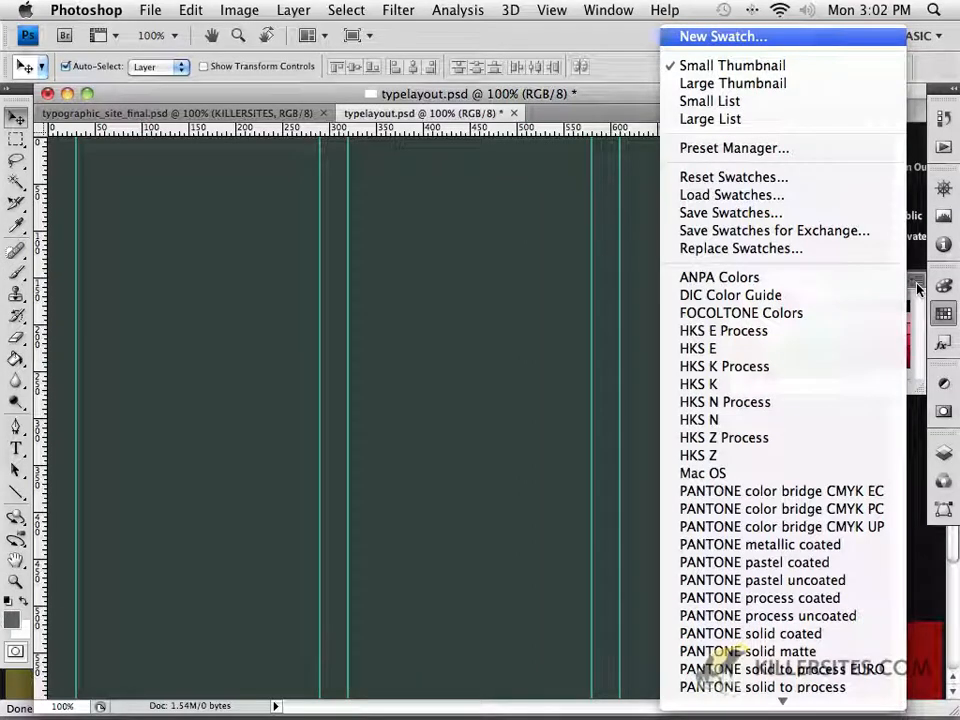
pyautogui.click(918, 288)
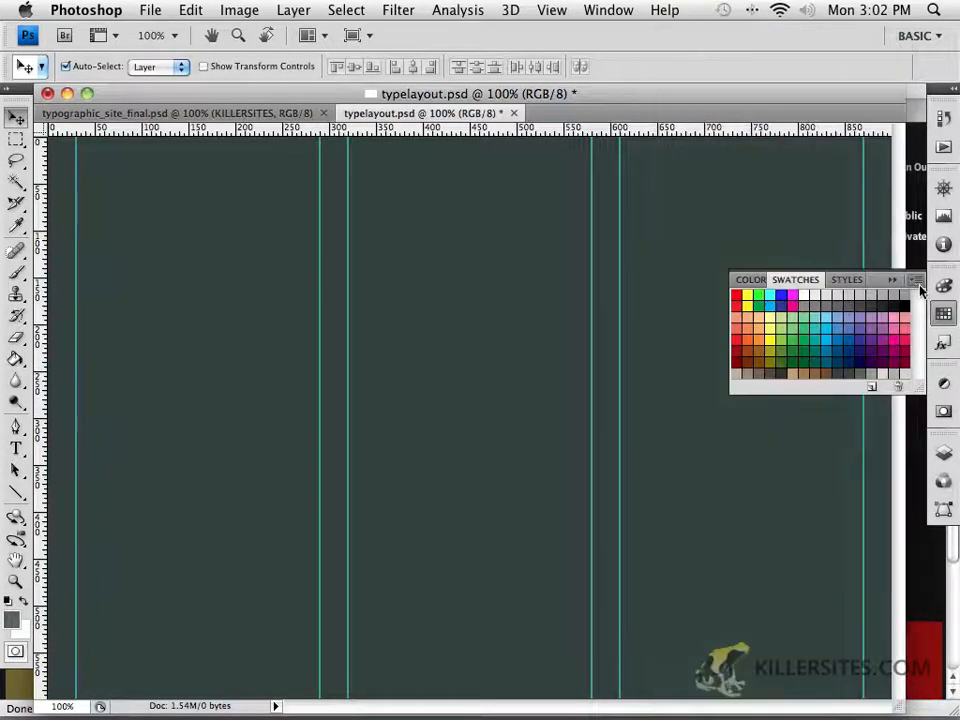
pyautogui.click(919, 288)
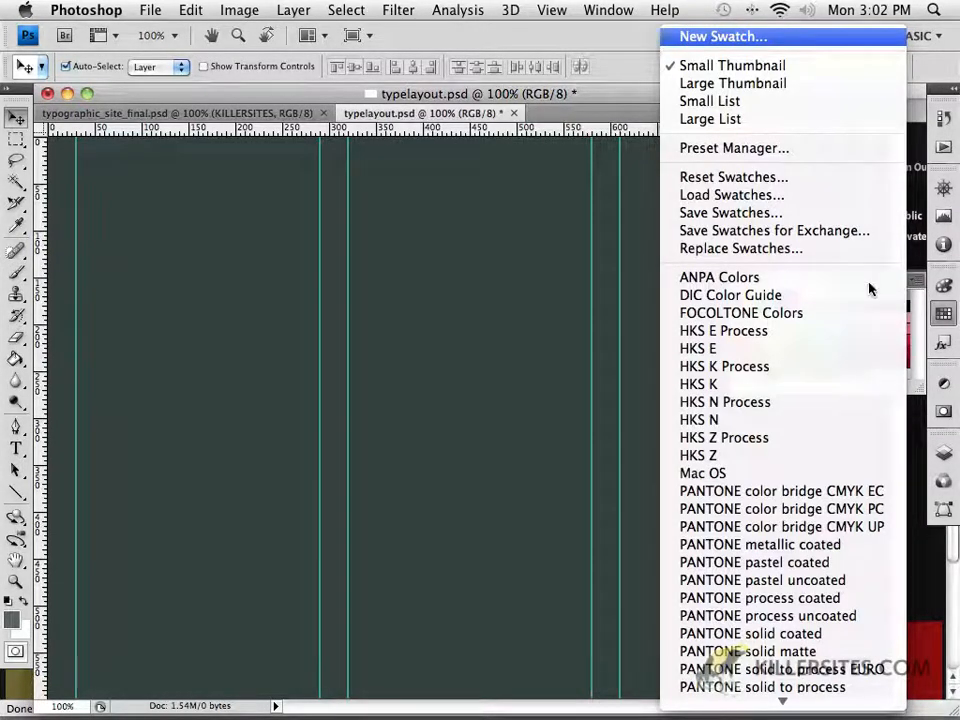
pyautogui.click(711, 250)
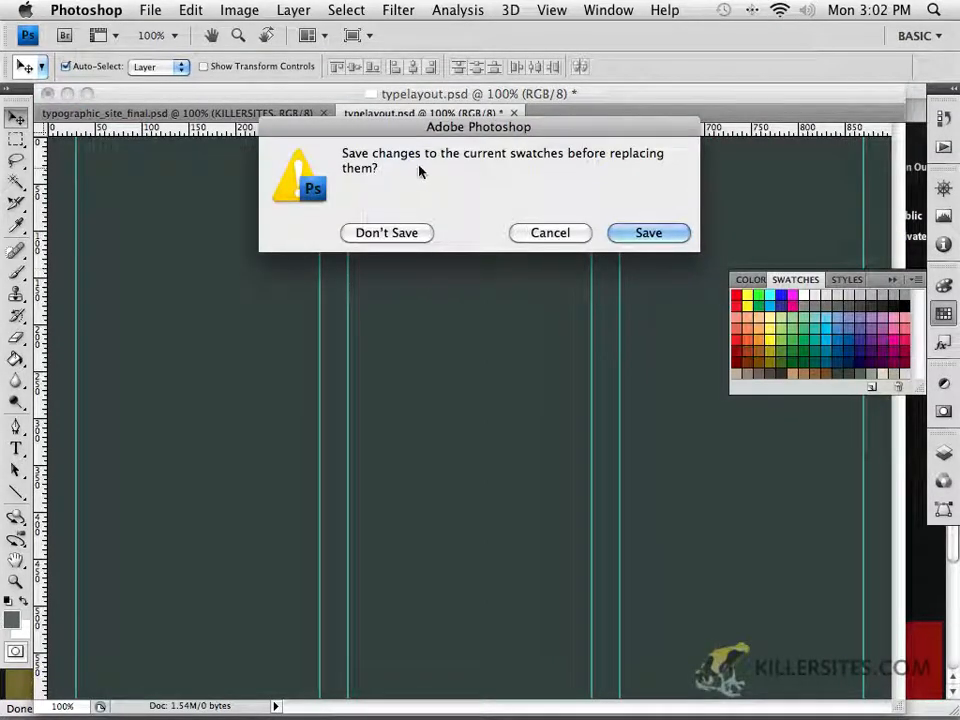
pyautogui.click(395, 238)
# Load waive.ase as the replacement swatches from the sourcefiles folder under work, killersites, screenflow, photoshop_for_web
pyautogui.click(411, 356)
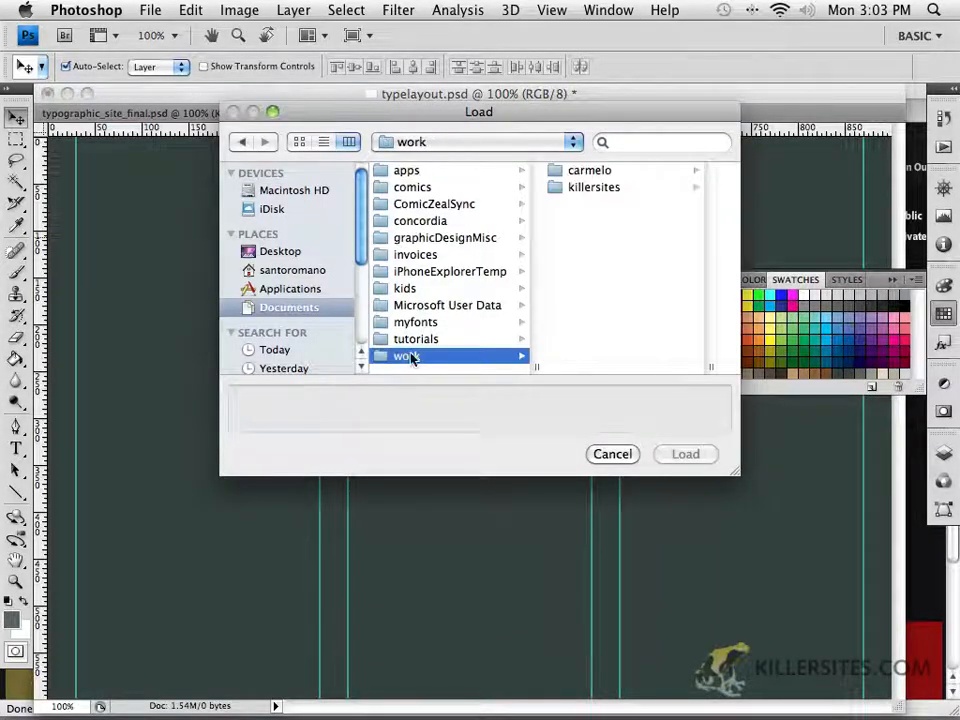
pyautogui.click(590, 188)
pyautogui.click(602, 206)
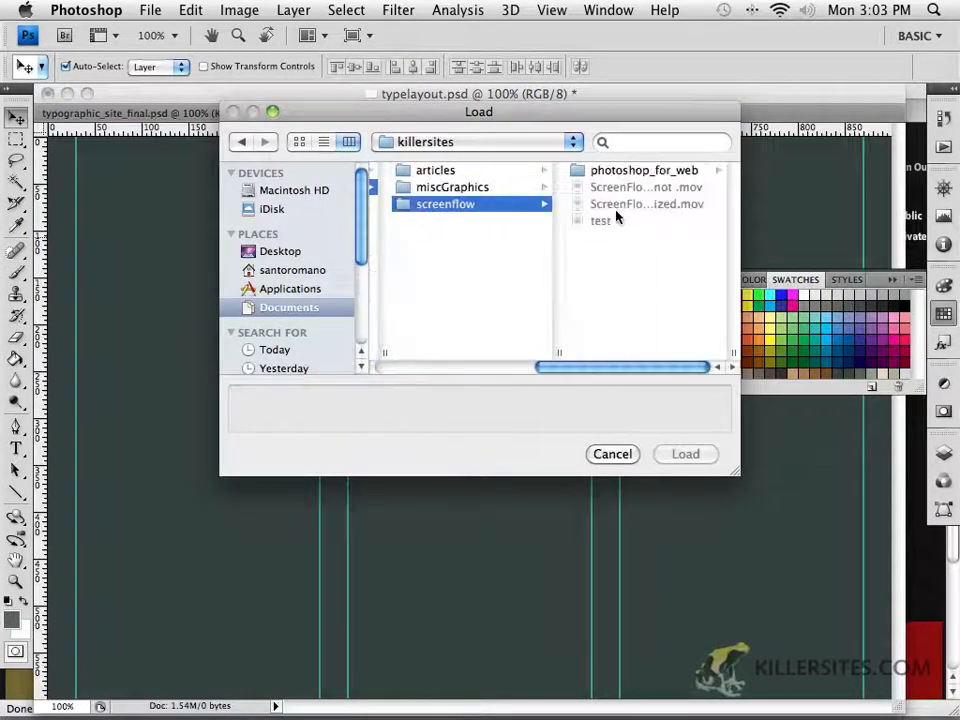
pyautogui.click(617, 175)
pyautogui.click(606, 240)
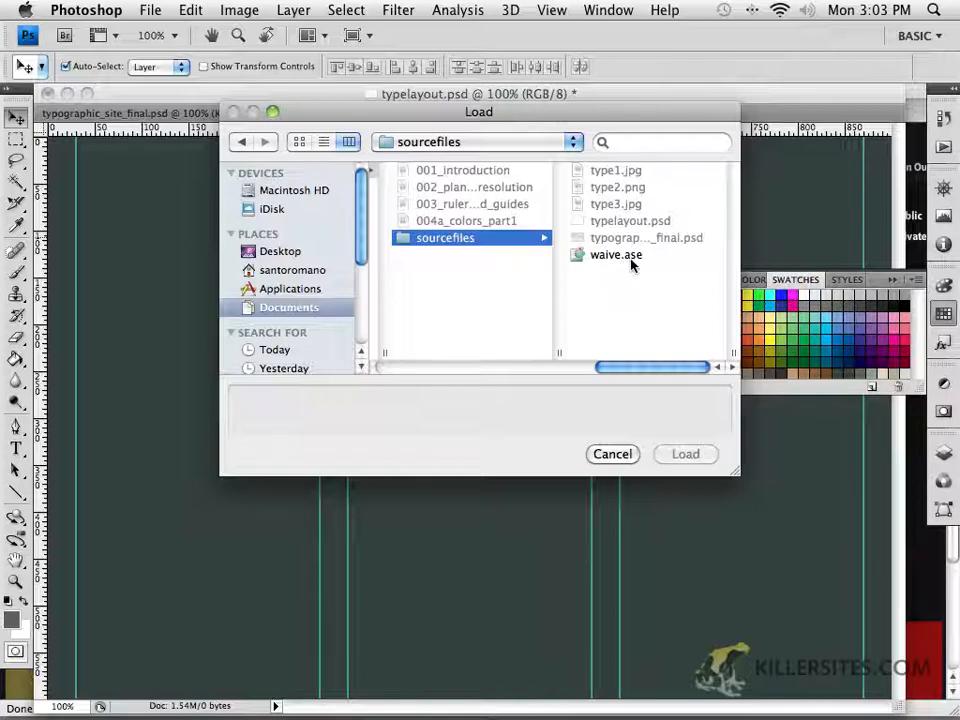
pyautogui.click(610, 260)
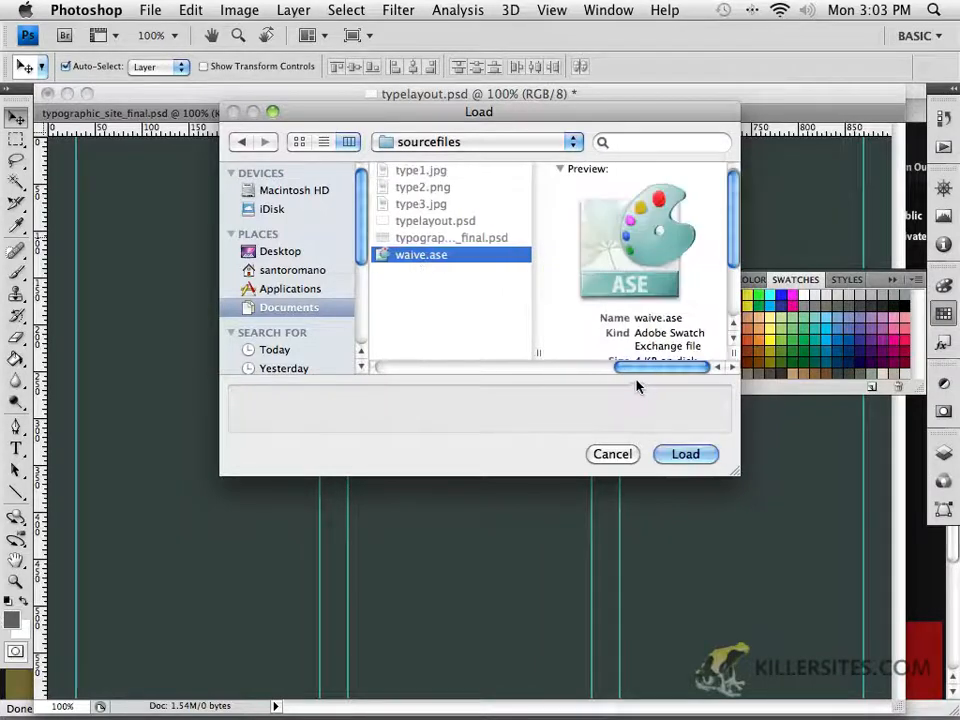
pyautogui.click(684, 455)
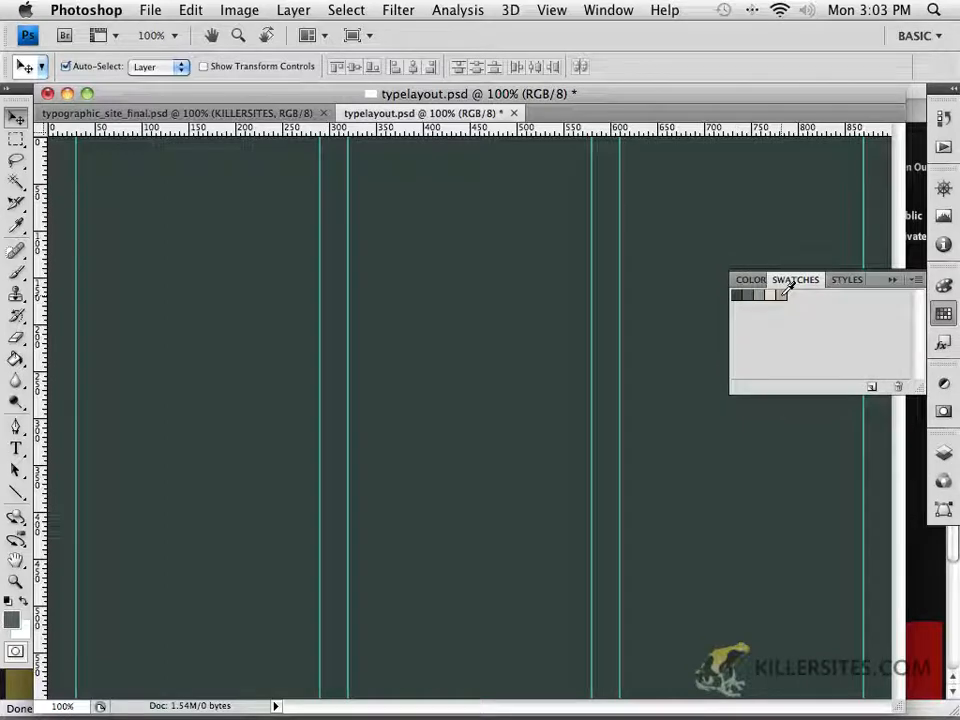
# Fill the typelayout.psd background with the light beige swatch using the Paint Bucket, comparing it with typographic_site_final.psd
pyautogui.click(150, 113)
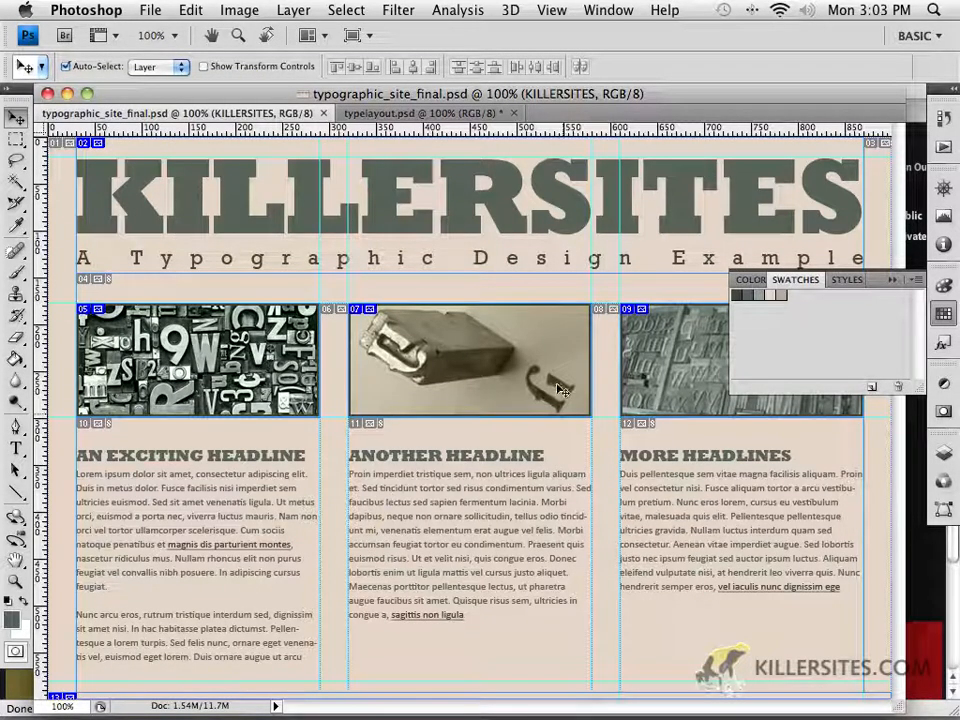
pyautogui.click(425, 113)
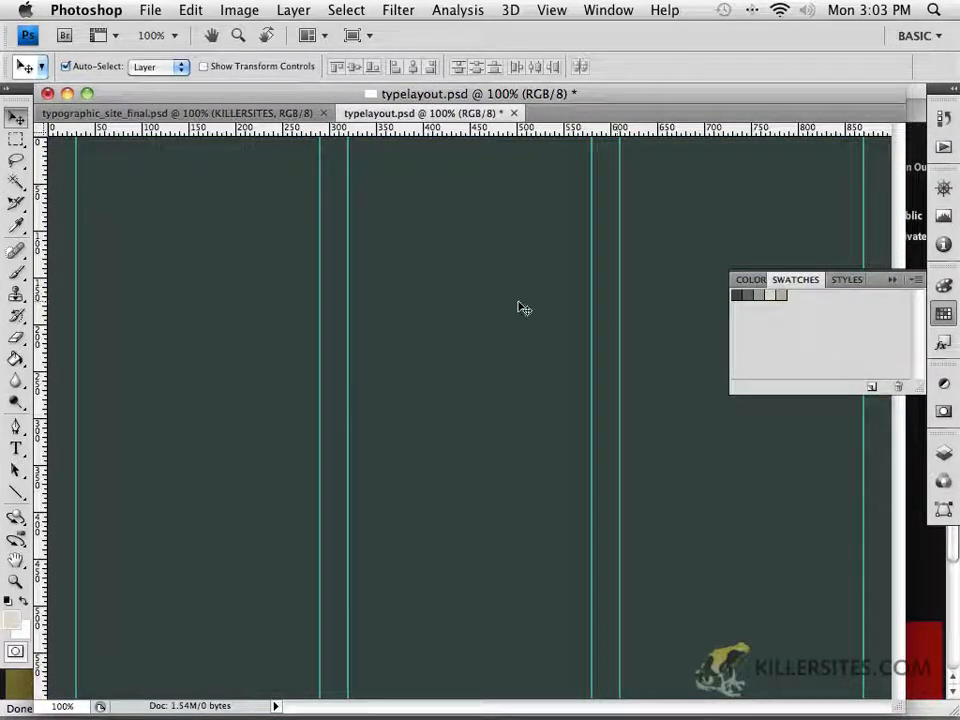
pyautogui.click(16, 358)
pyautogui.click(225, 334)
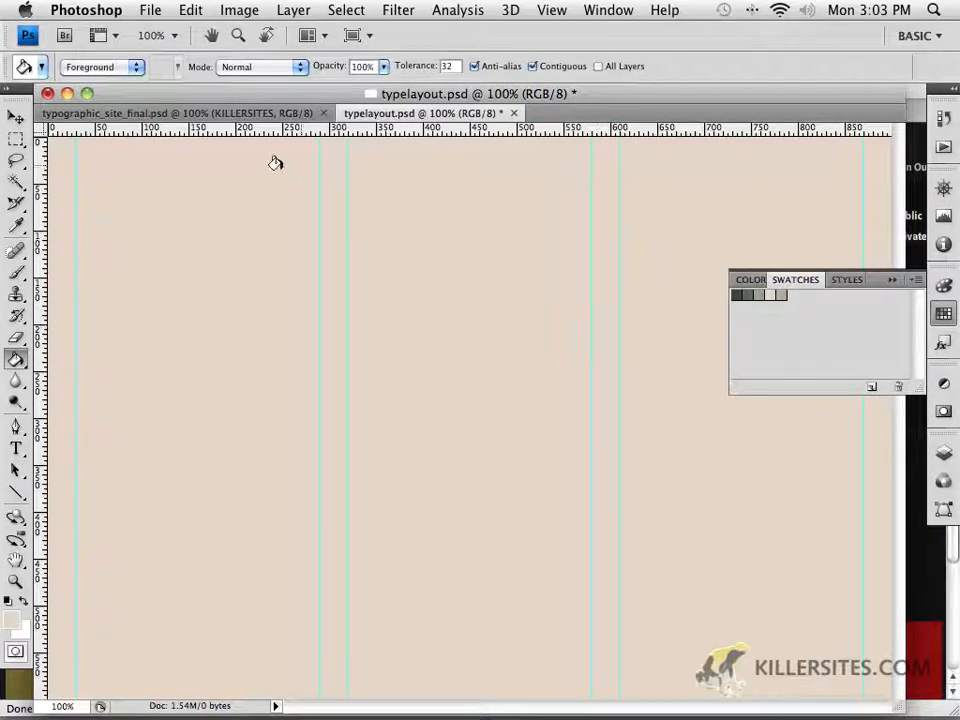
pyautogui.click(229, 116)
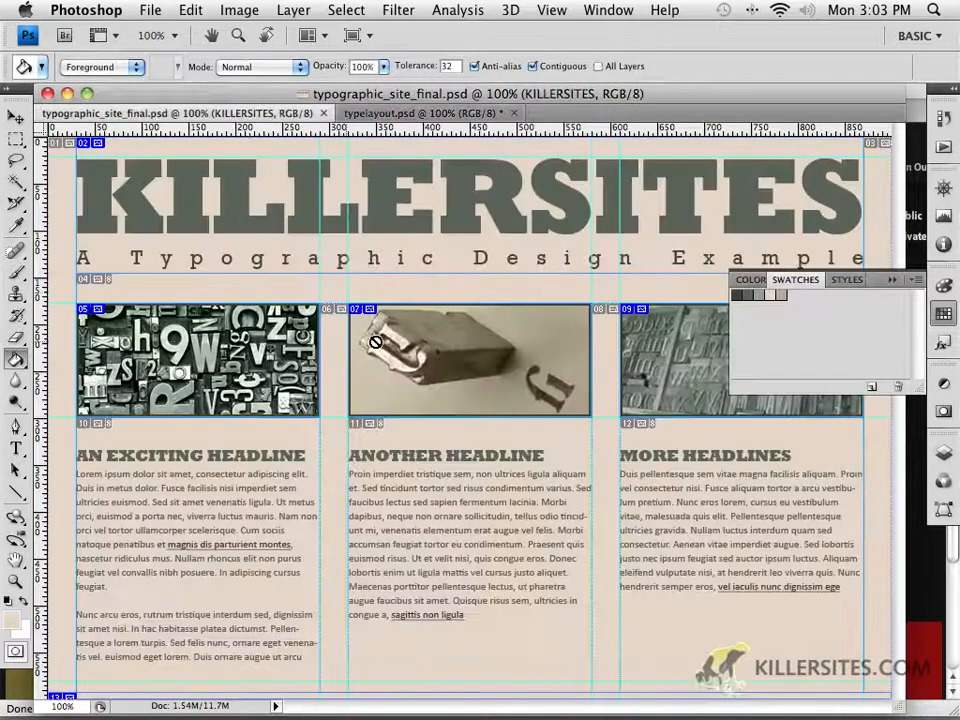
pyautogui.click(415, 113)
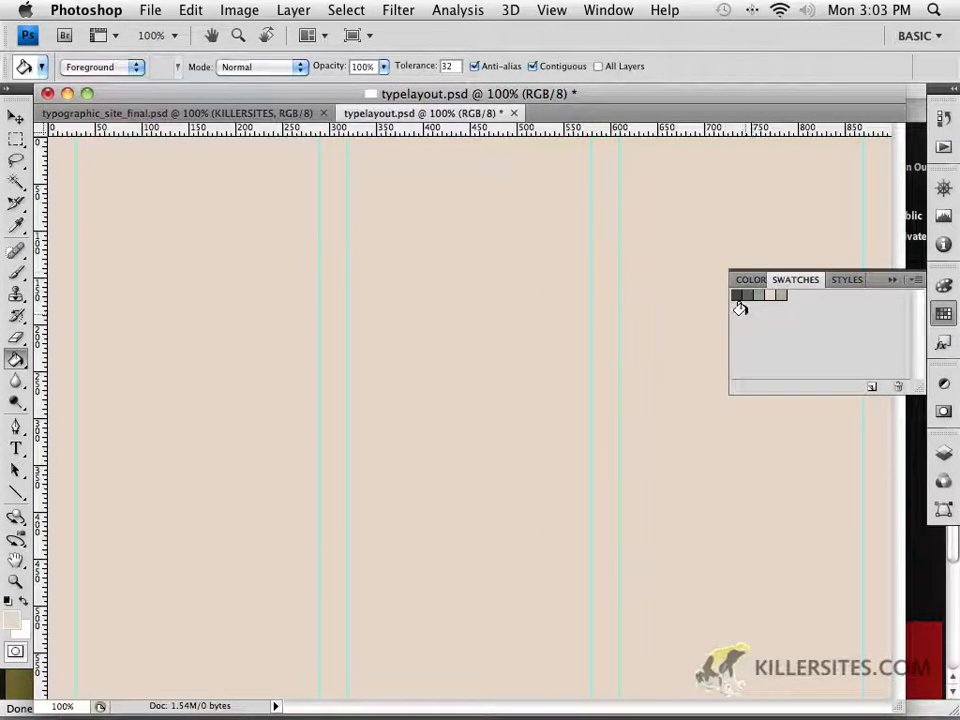